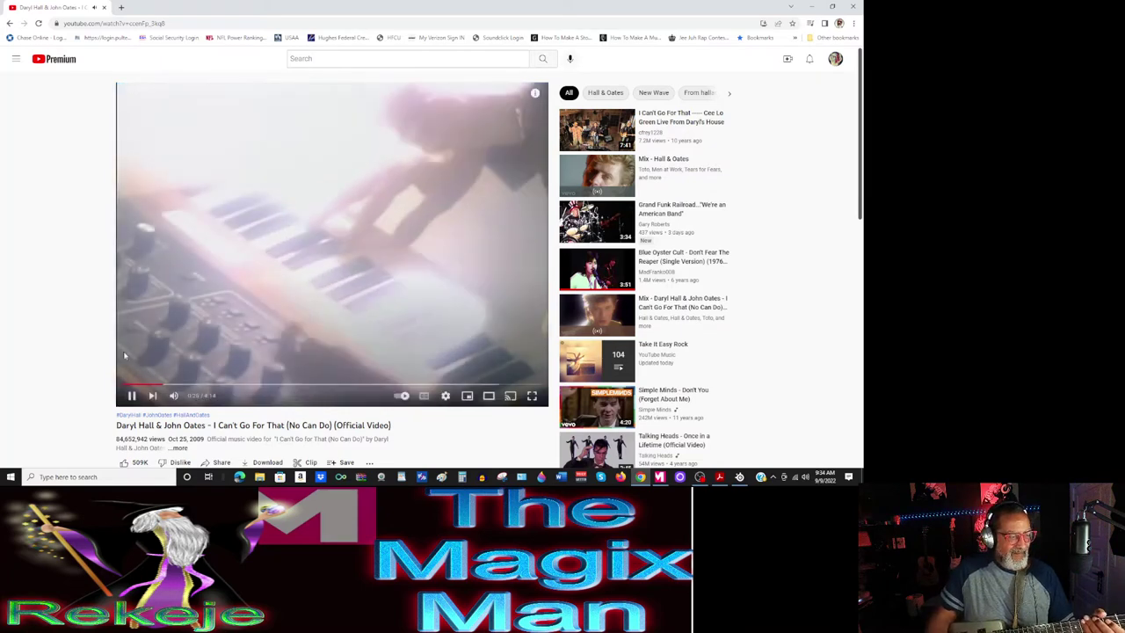
Pause the reference video, switch to Music Maker and inspect the Pop Drums Funky instrument on the first track.
click(246, 329)
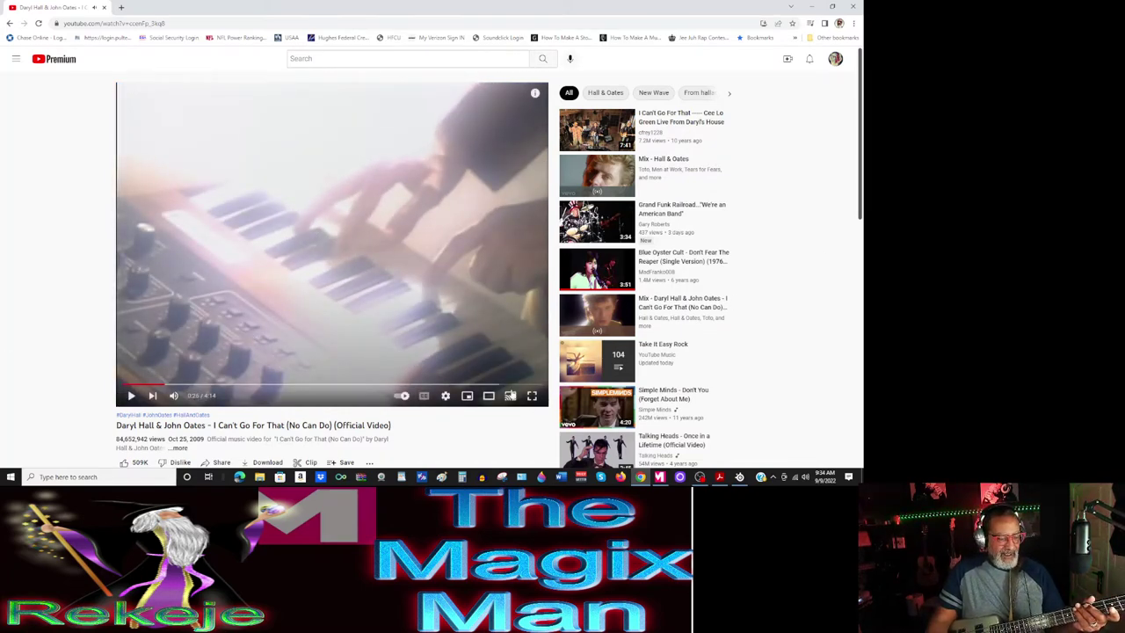
click(661, 476)
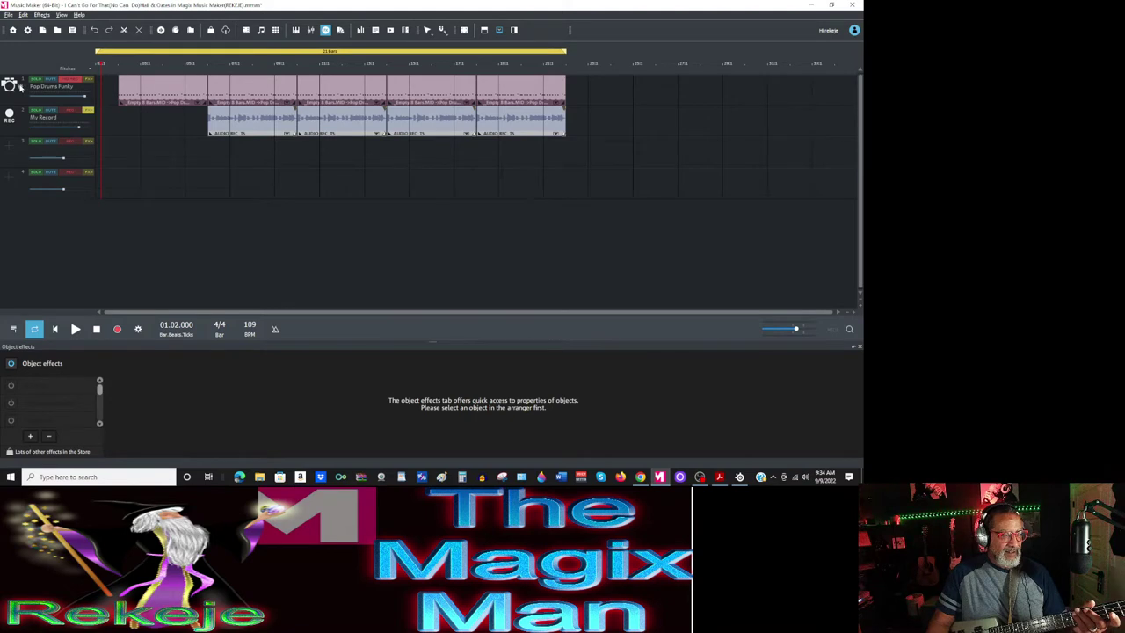
click(19, 87)
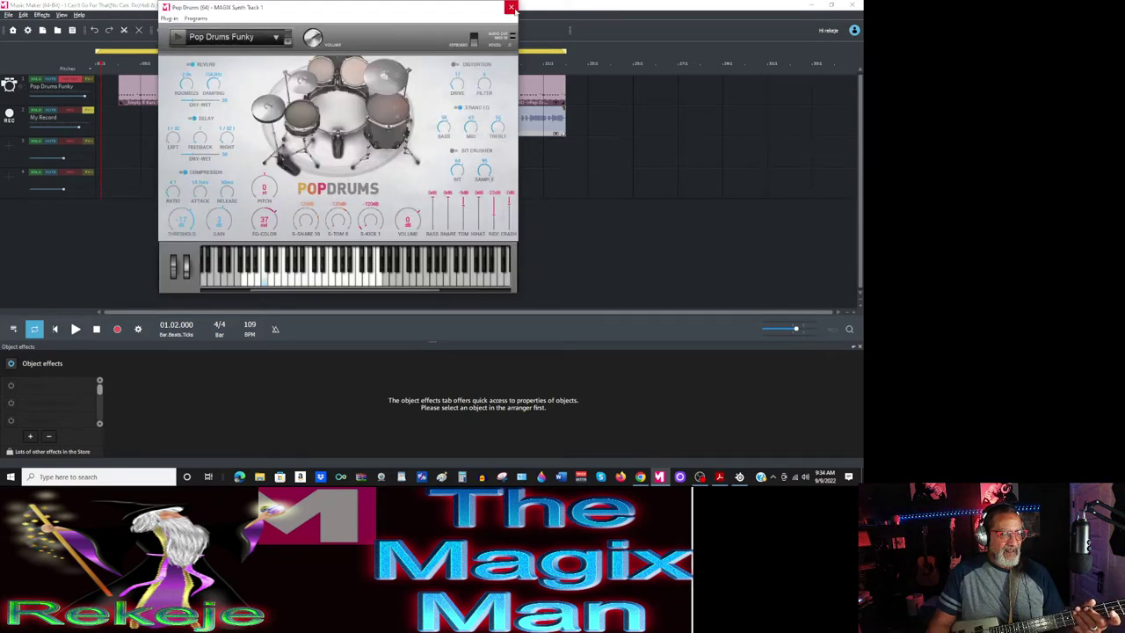
click(511, 7)
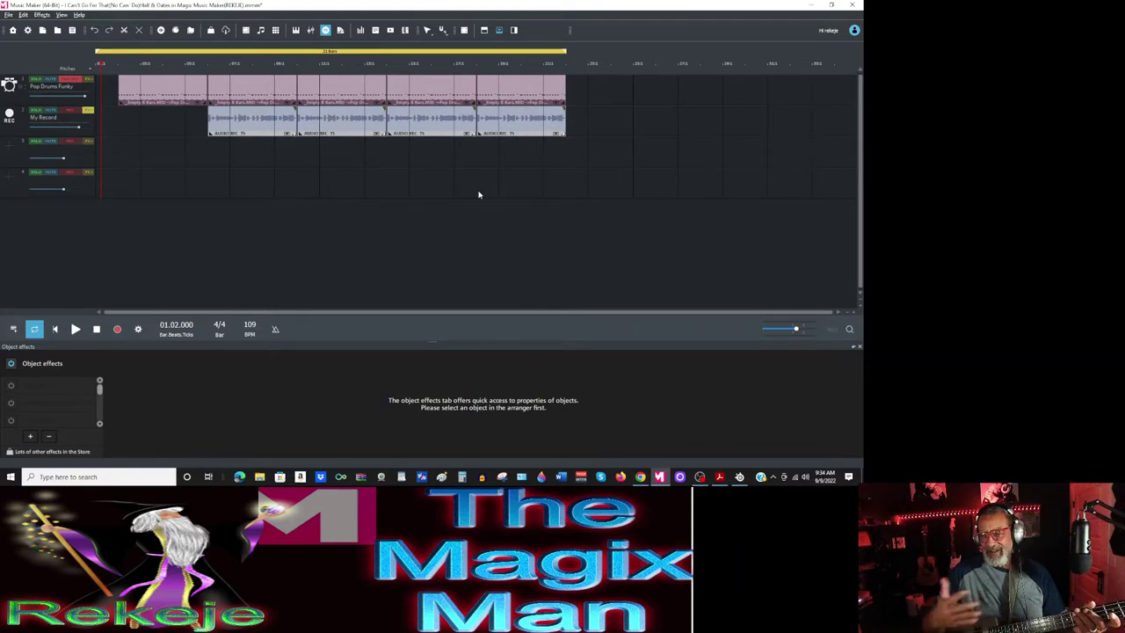
Play the arrangement while slightly raising the Parametric EQ master gain in the My Record track's effects, and stop playback.
click(75, 329)
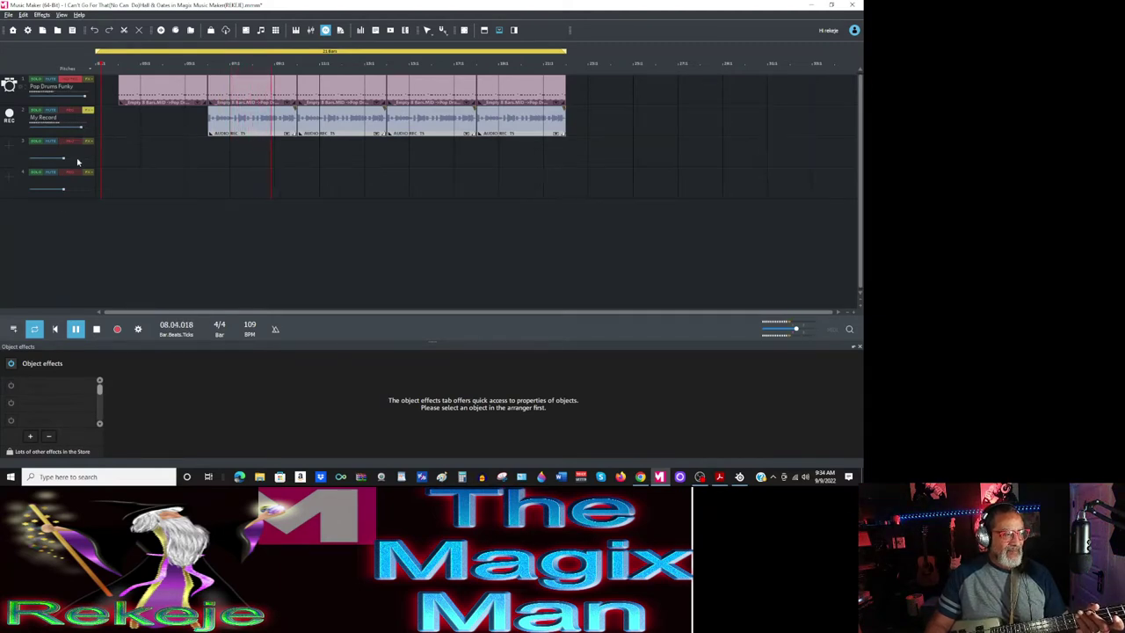
click(91, 112)
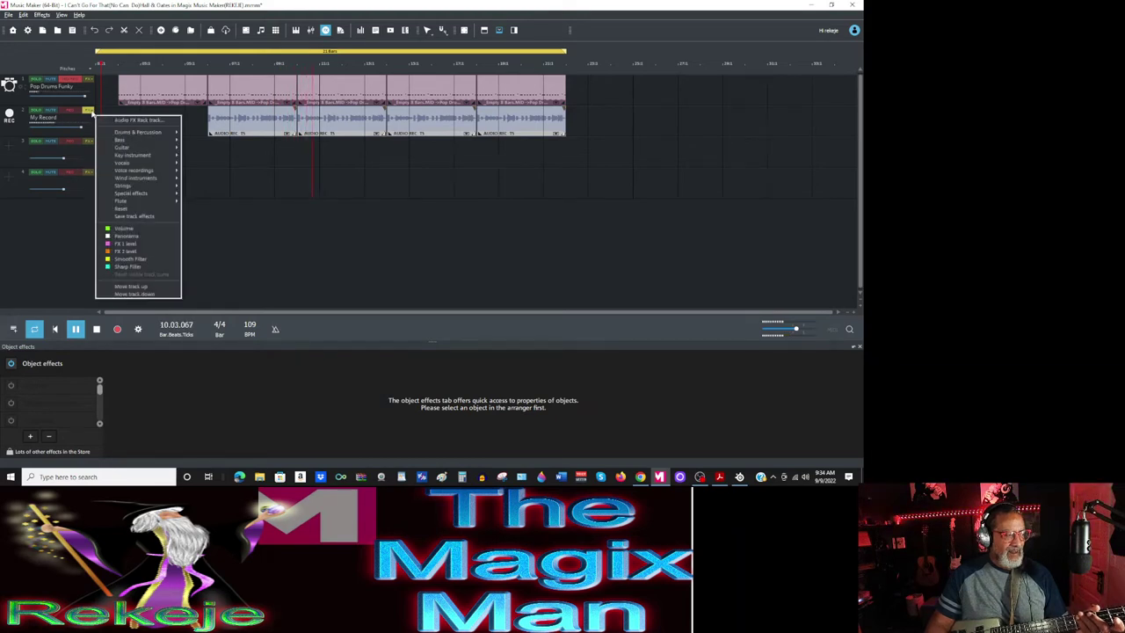
click(121, 119)
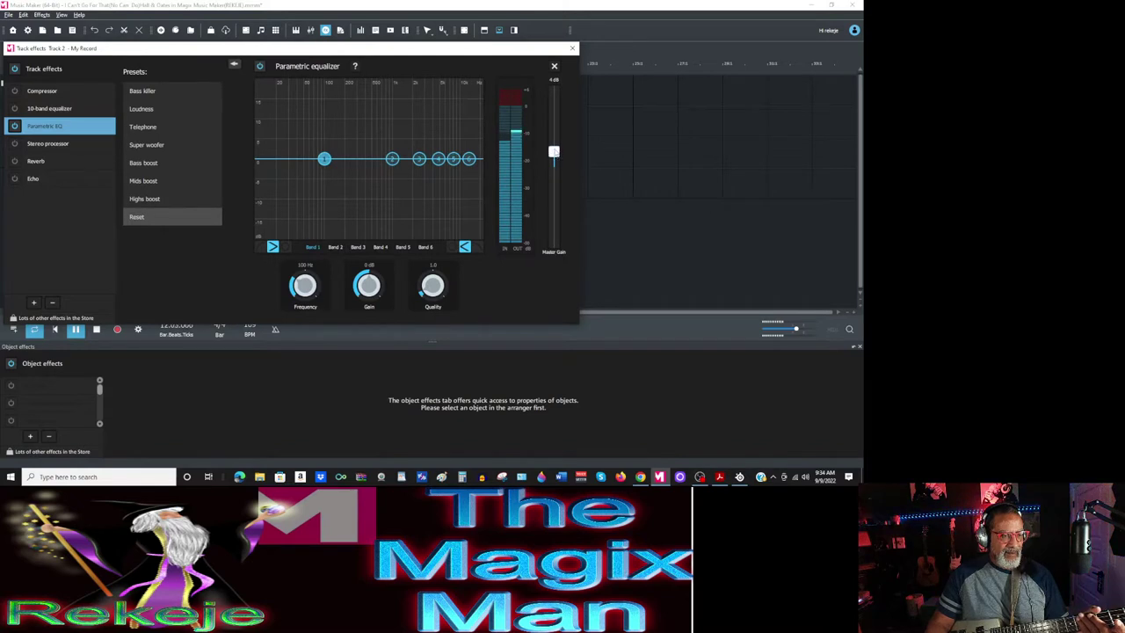
drag(553, 152, 553, 146)
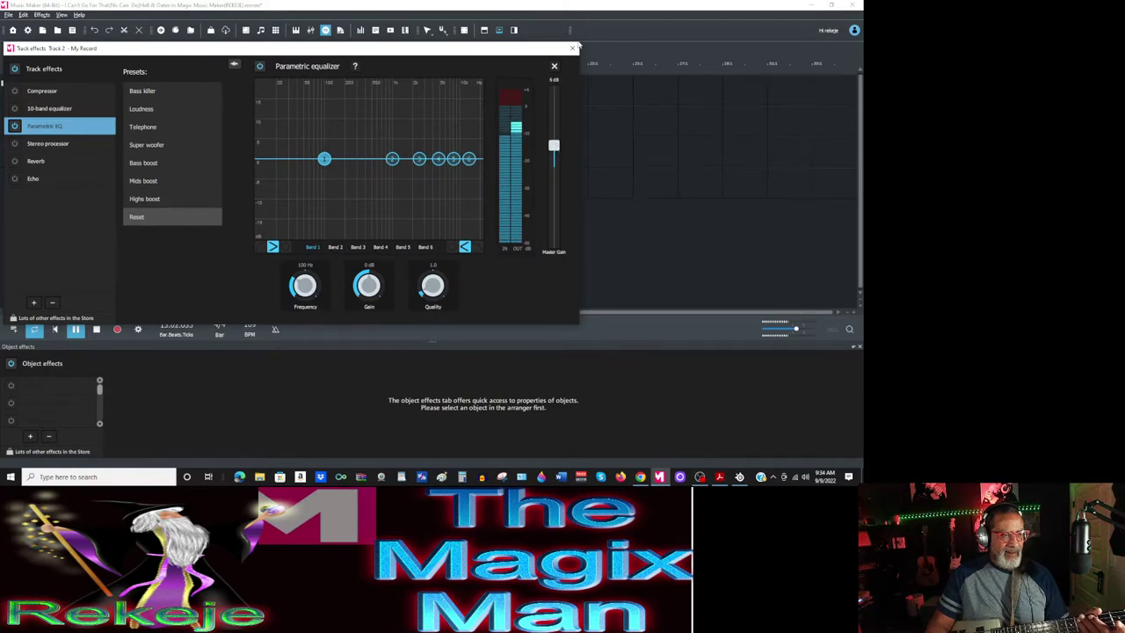
click(572, 48)
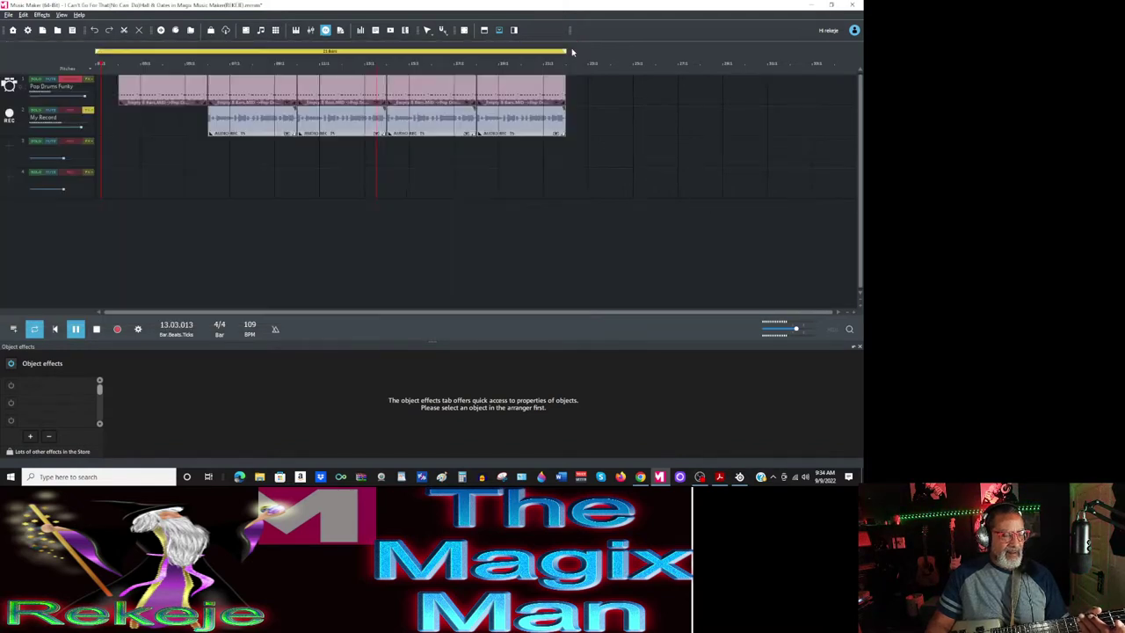
click(96, 329)
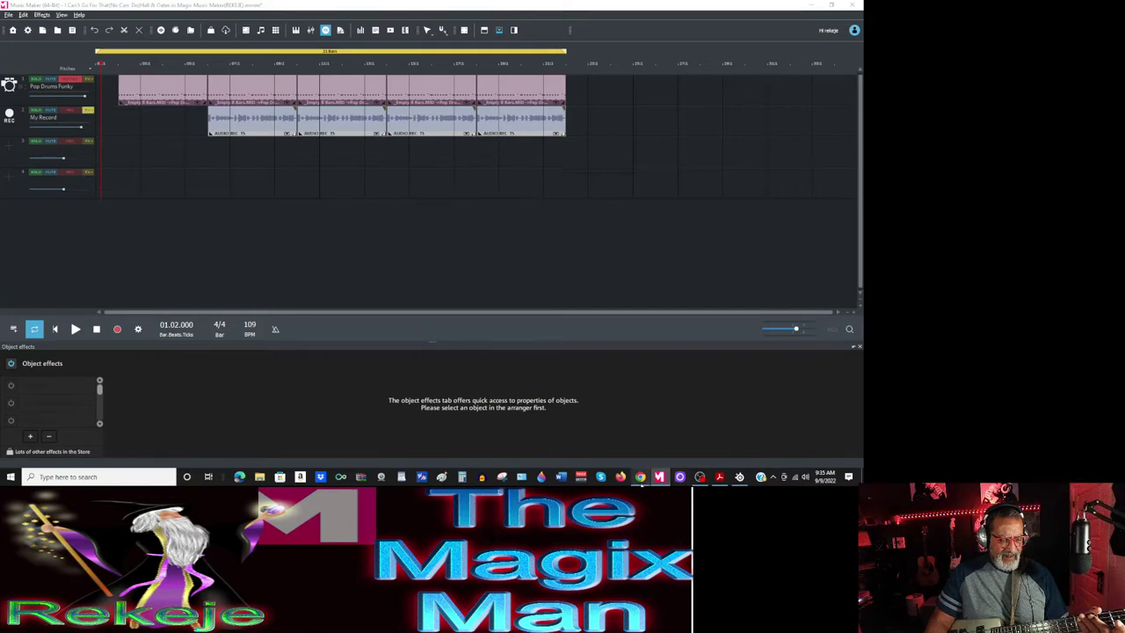
Switch to Chrome and replay the keyboard intro of the "I Can't Go For That" video from its early section.
click(640, 476)
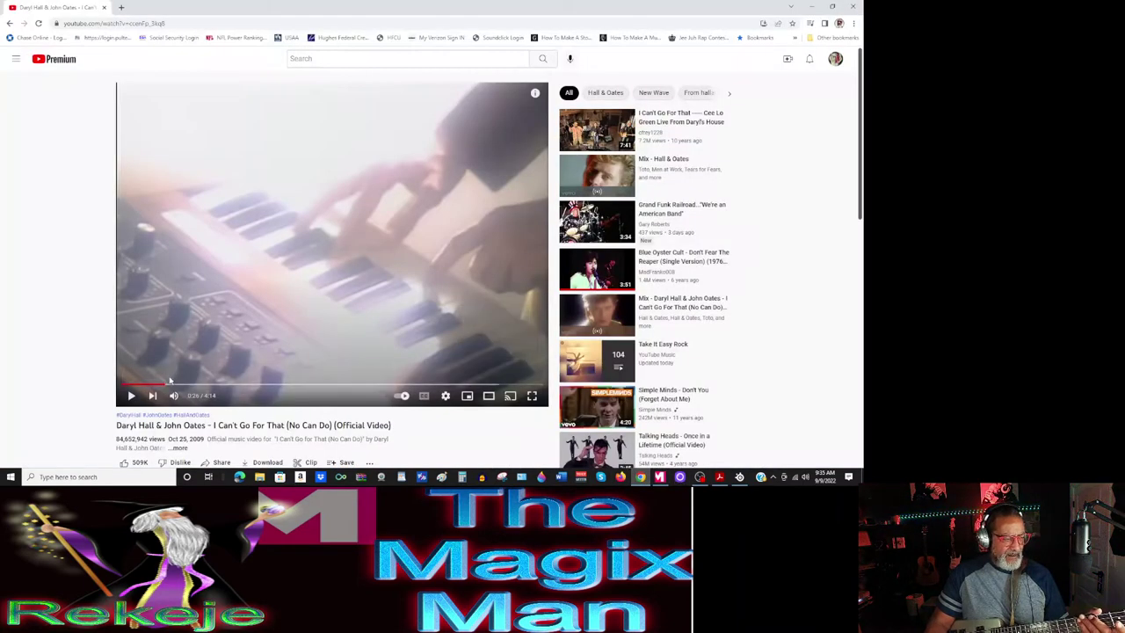
click(156, 383)
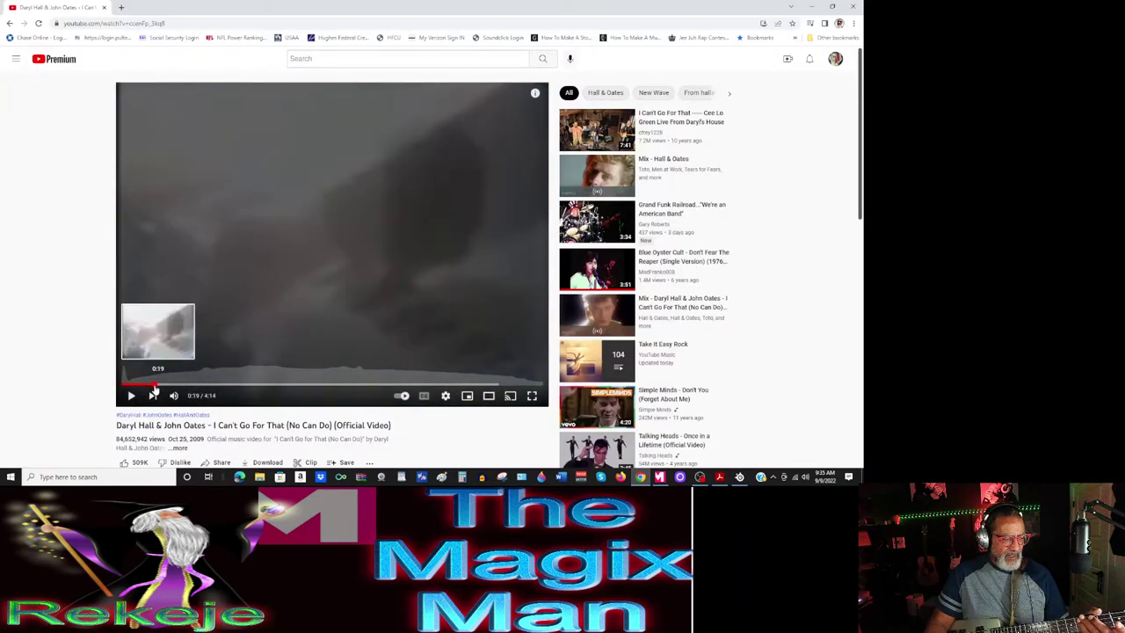
click(146, 384)
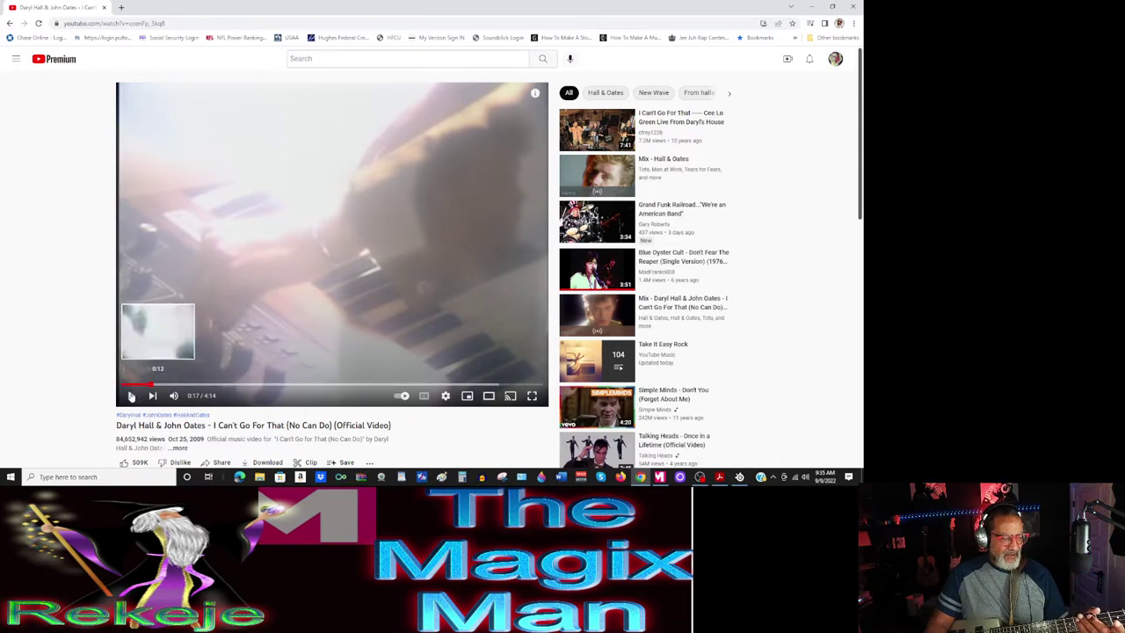
click(221, 376)
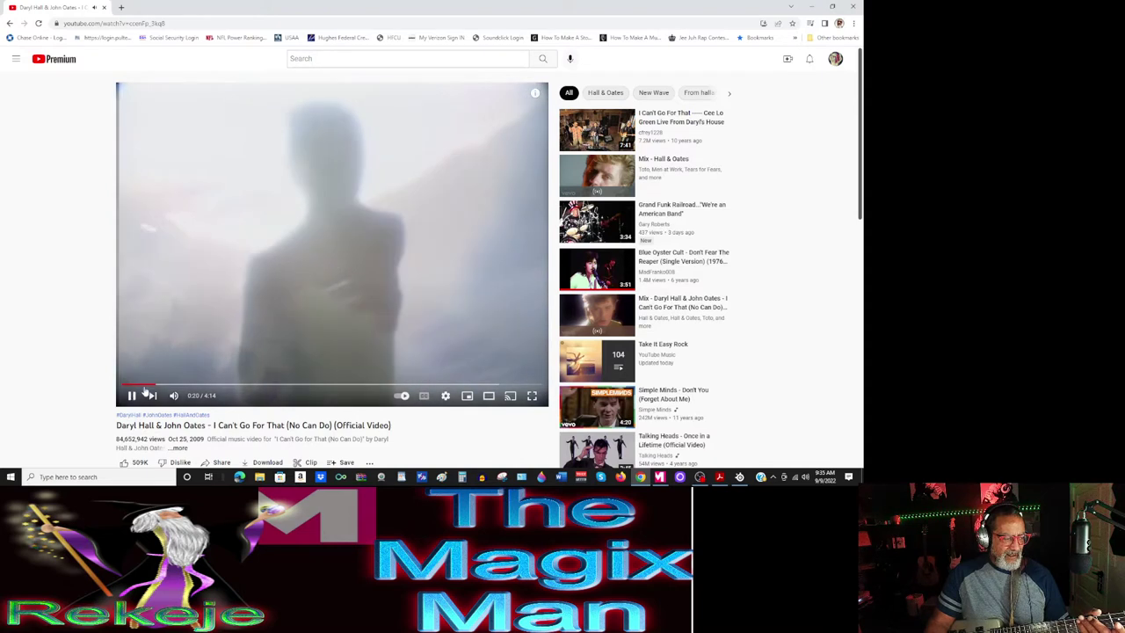
click(156, 387)
drag(156, 387, 138, 387)
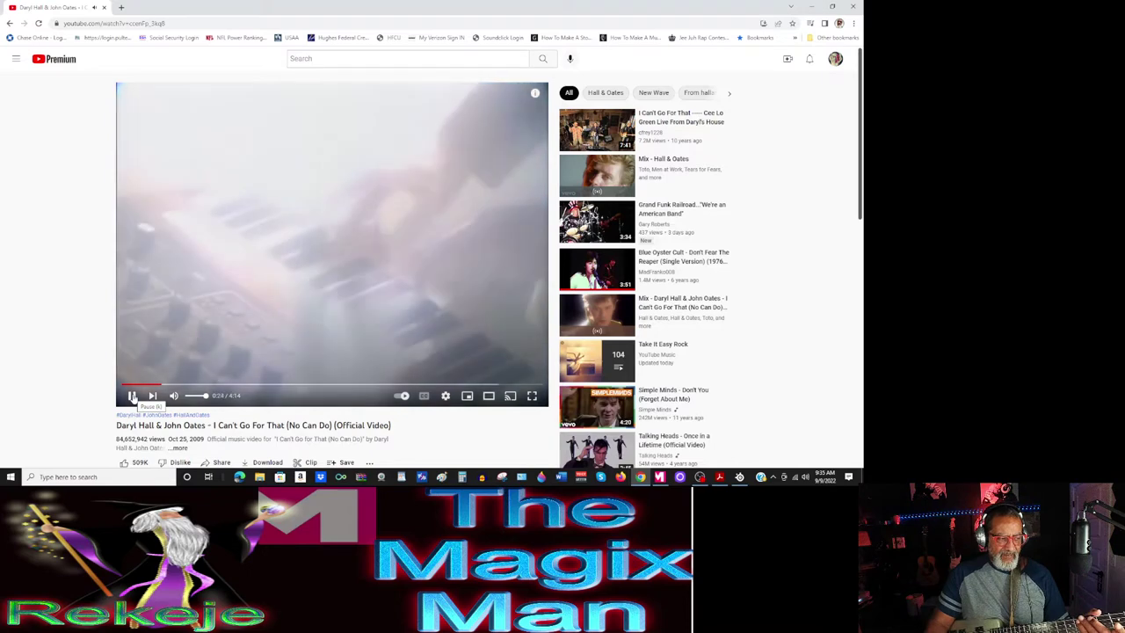
Return to Music Maker and load the Vita Lead Synth instrument Synth 7th Dirty on the empty third track.
click(812, 6)
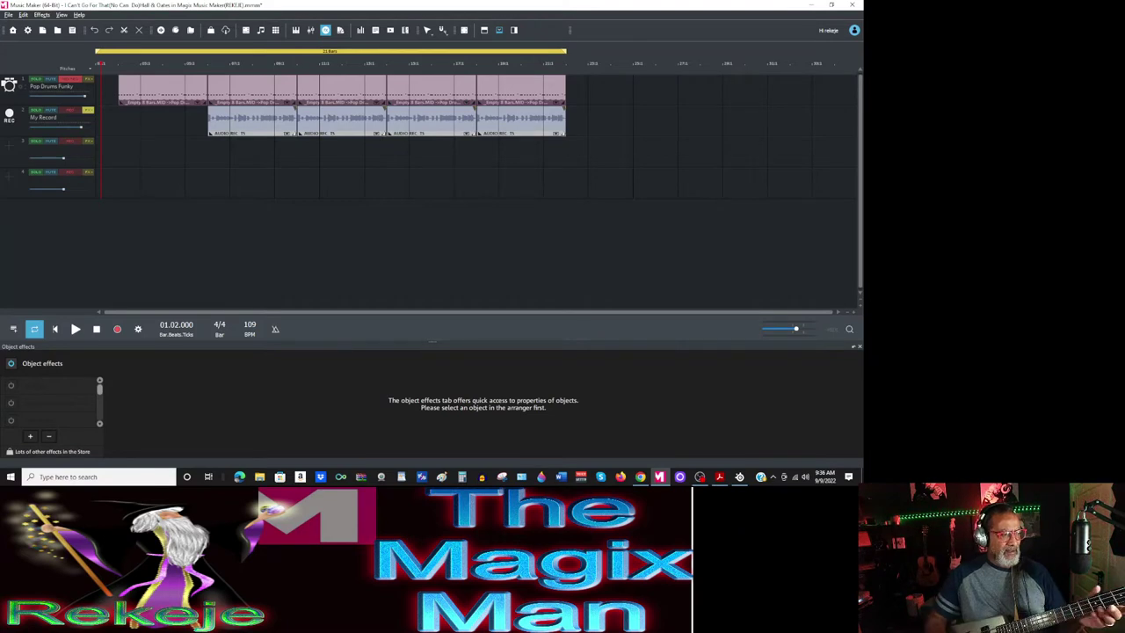
click(11, 153)
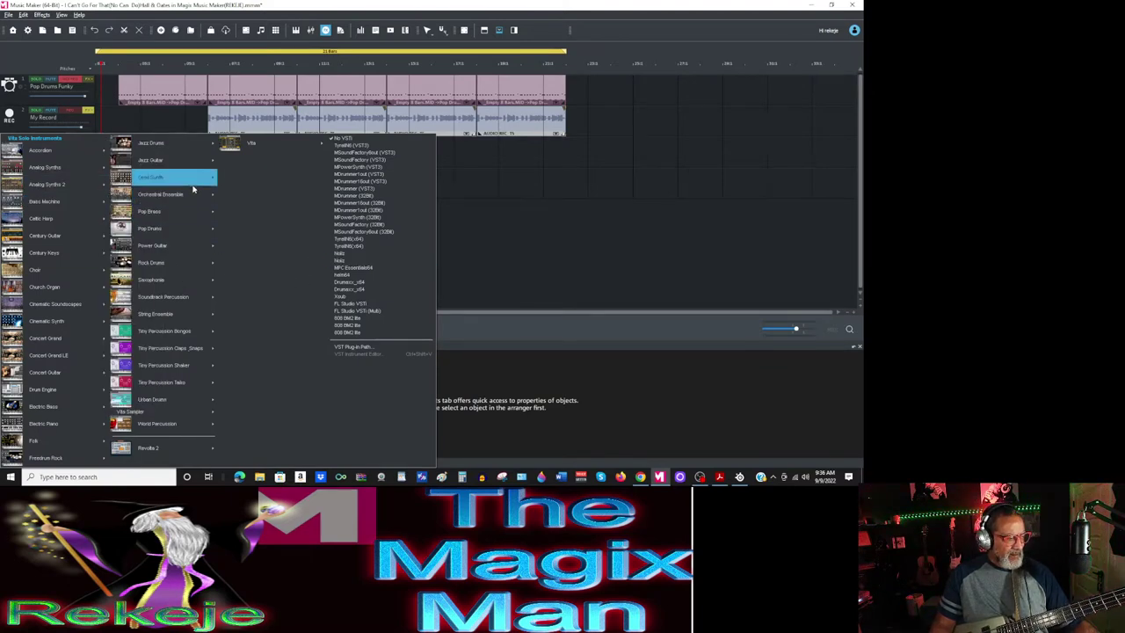
mouse_move(195, 185)
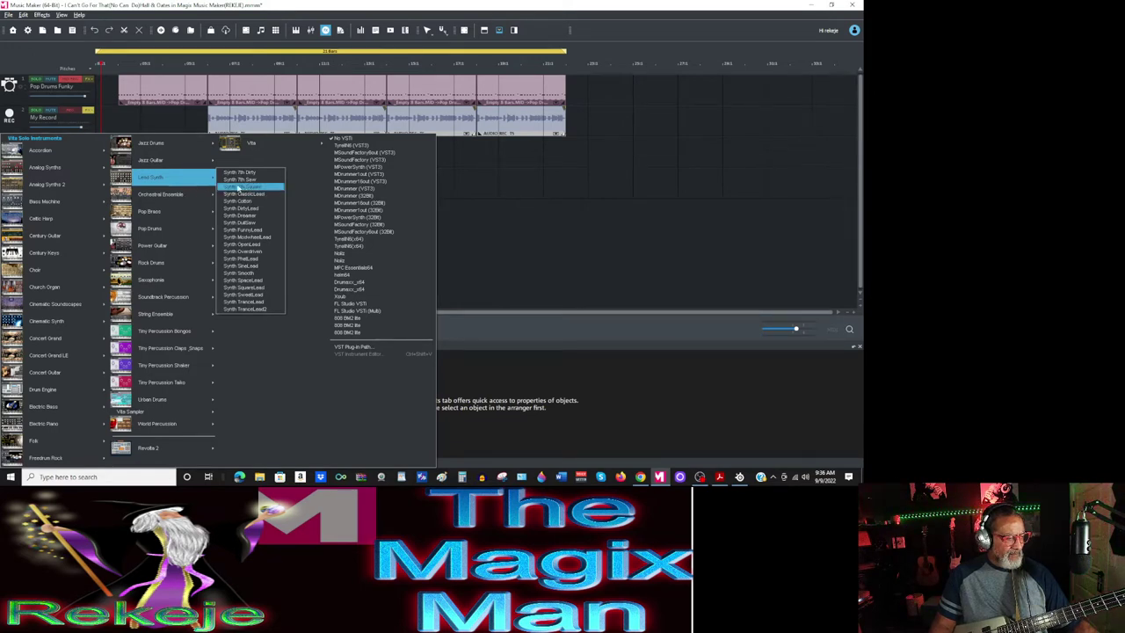
click(261, 174)
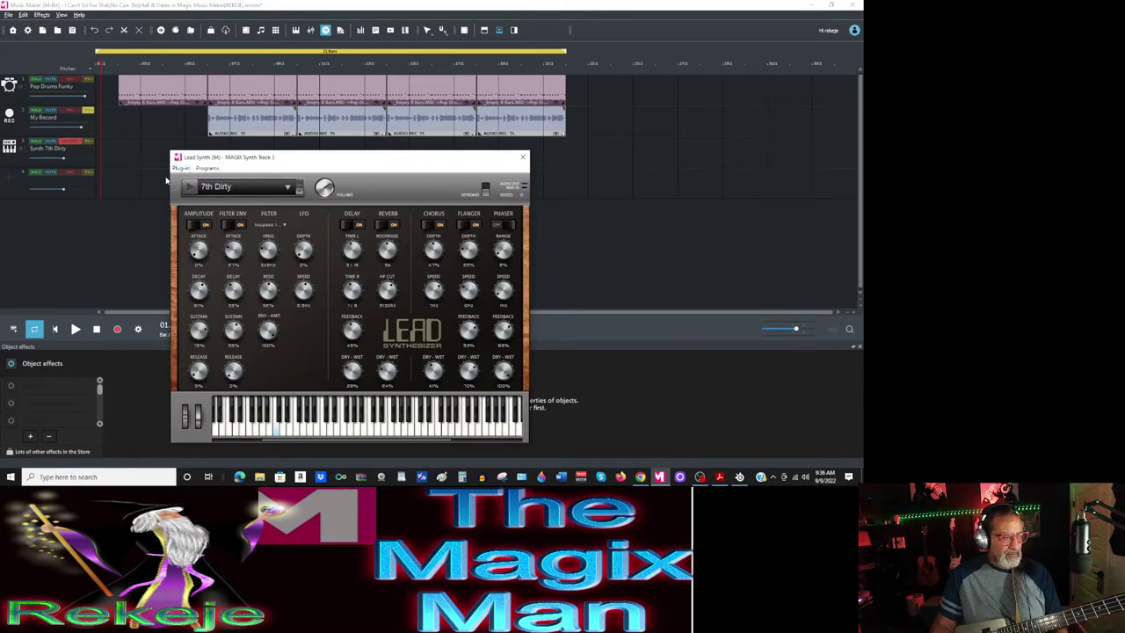
Audition the Lead Synth presets 7th Saw, 7th Square and ClassicLead, and select Cotton.
click(299, 195)
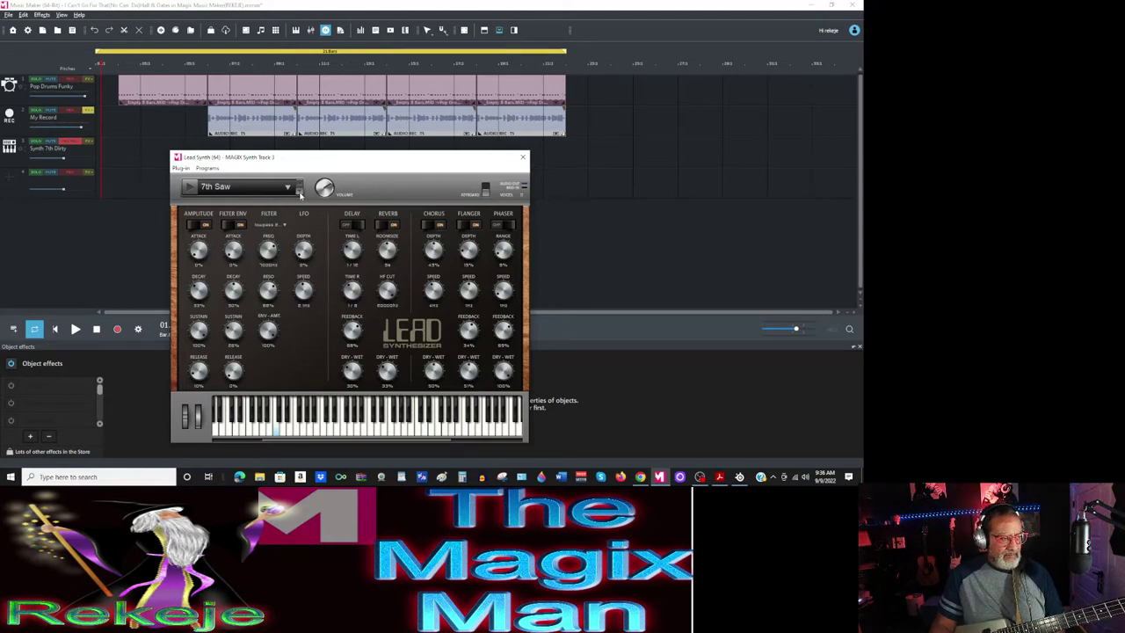
click(300, 190)
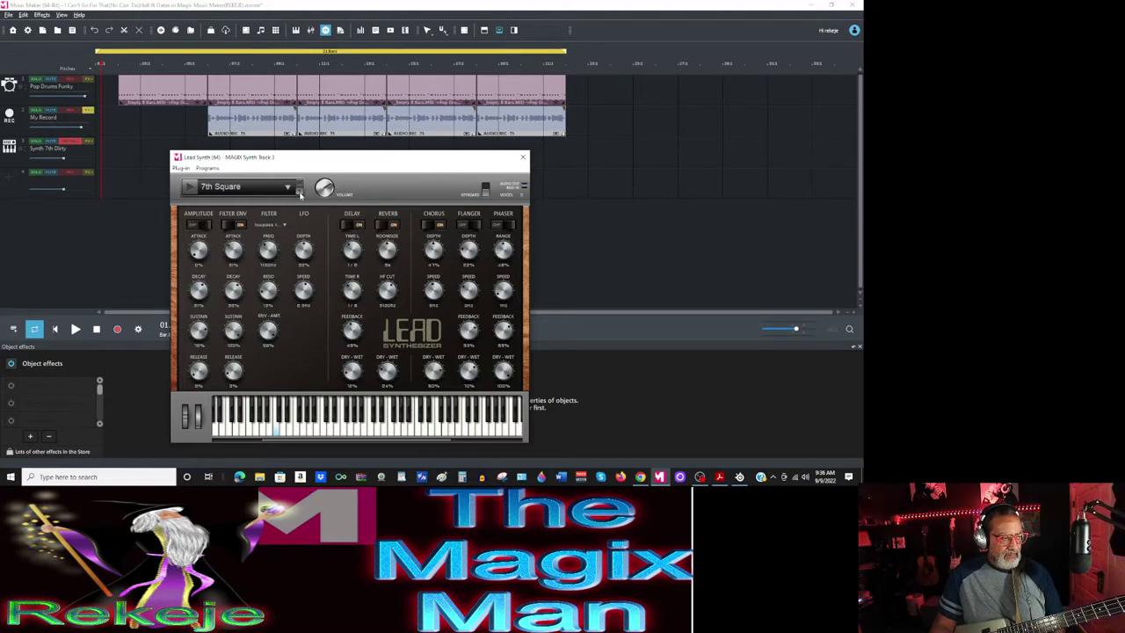
click(300, 191)
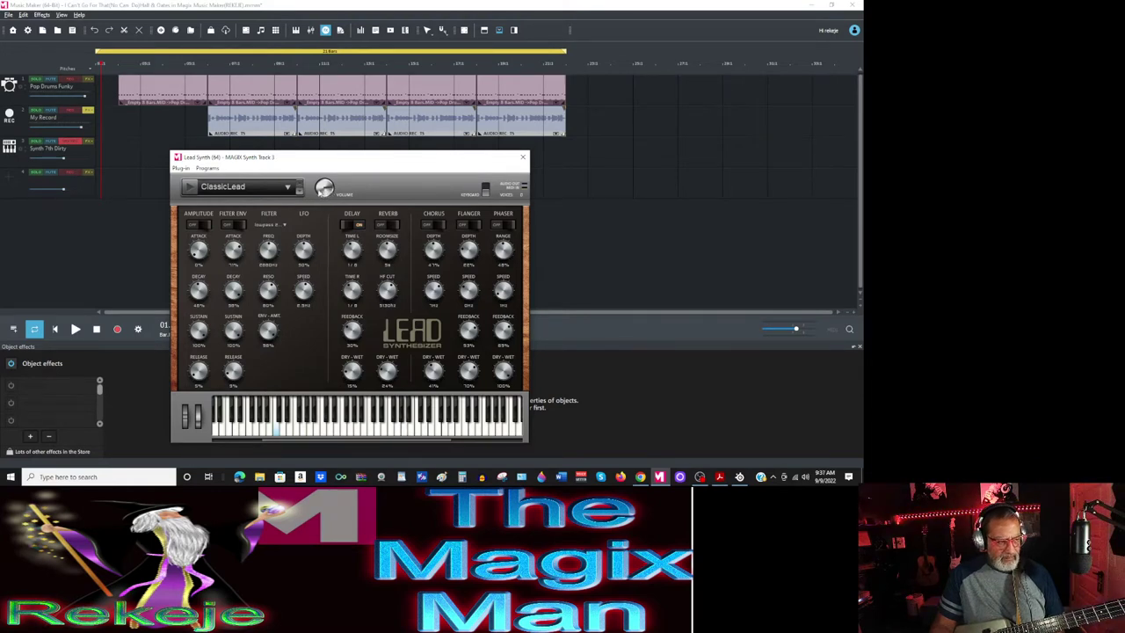
click(299, 192)
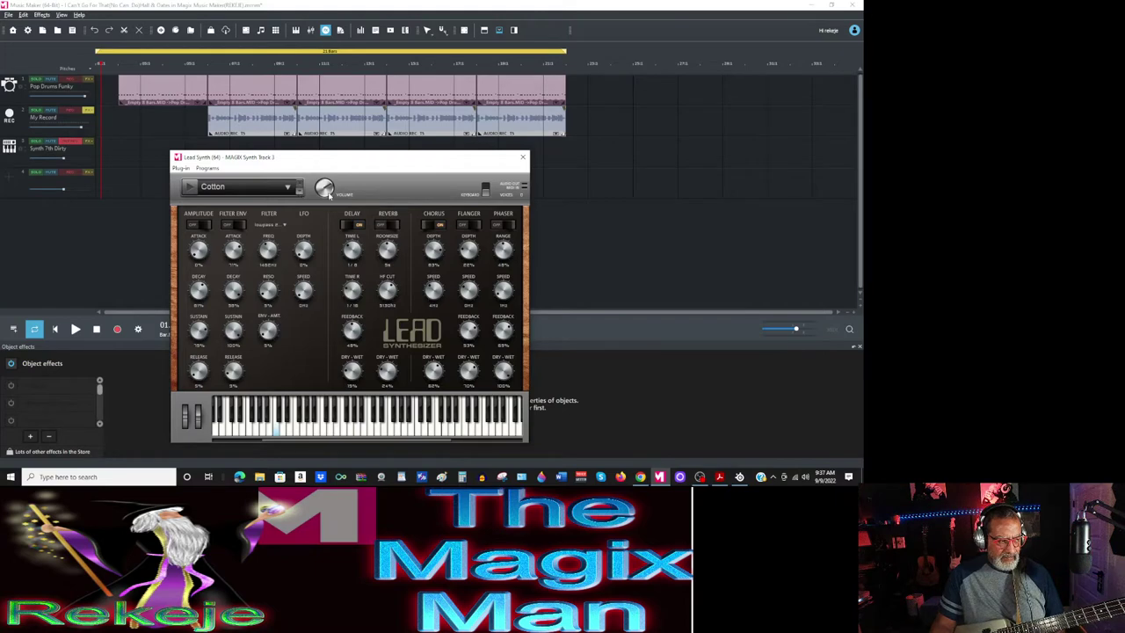
Switch to Chrome, replay the song's intro to compare its keyboard sound, and pause the video.
click(641, 477)
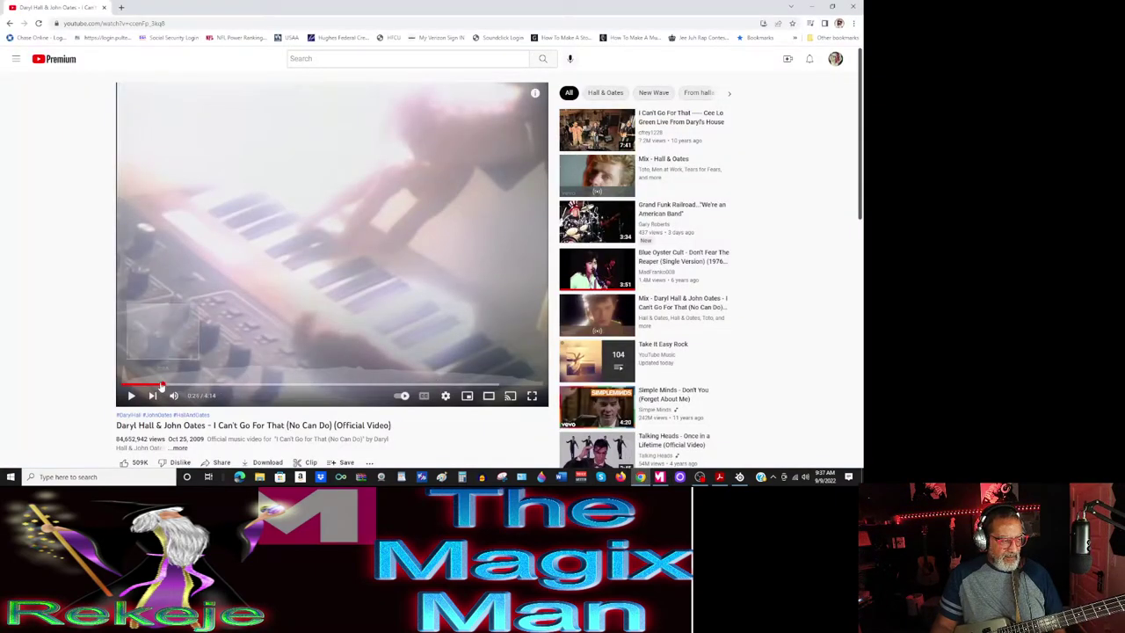
click(138, 384)
click(135, 394)
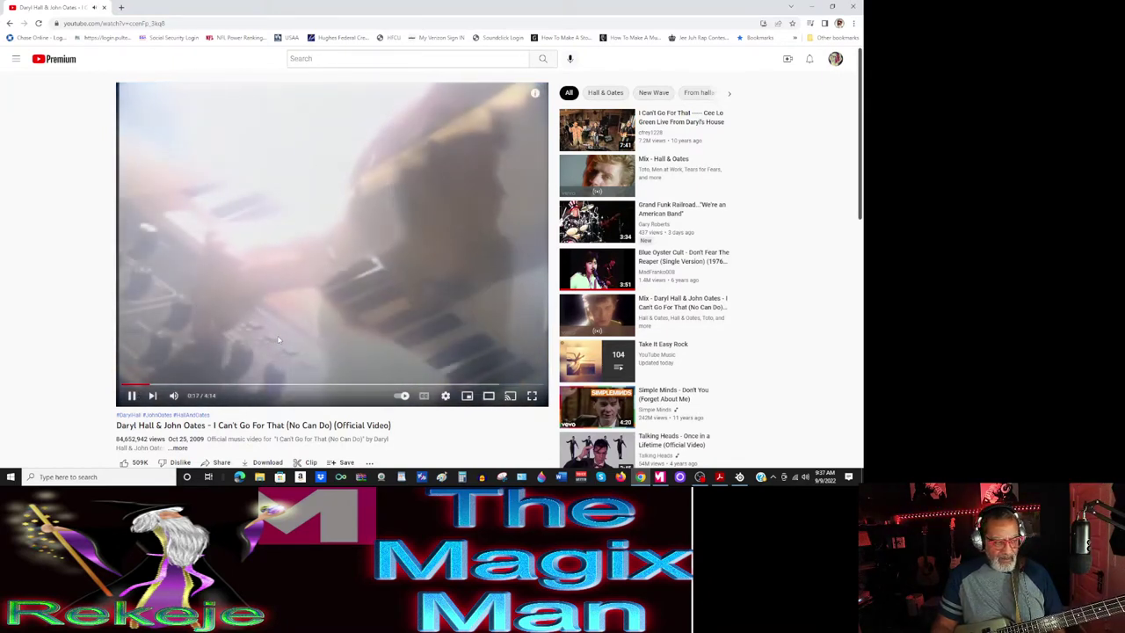
click(132, 397)
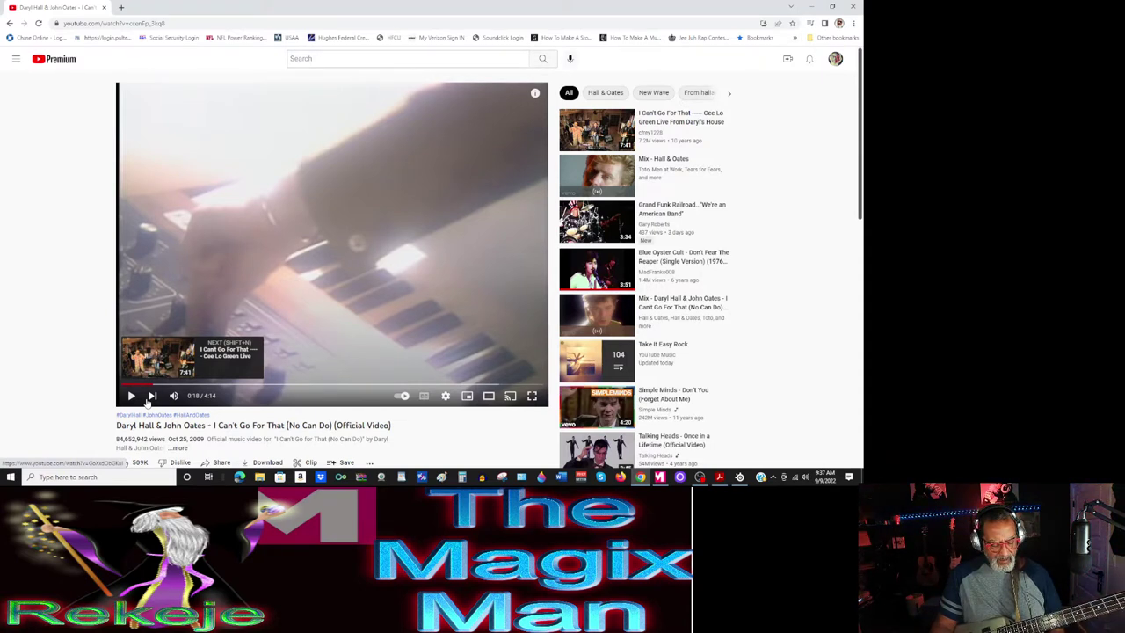
Return to Music Maker, change the Lead Synth preset to DullSaw and close the synth window.
click(812, 7)
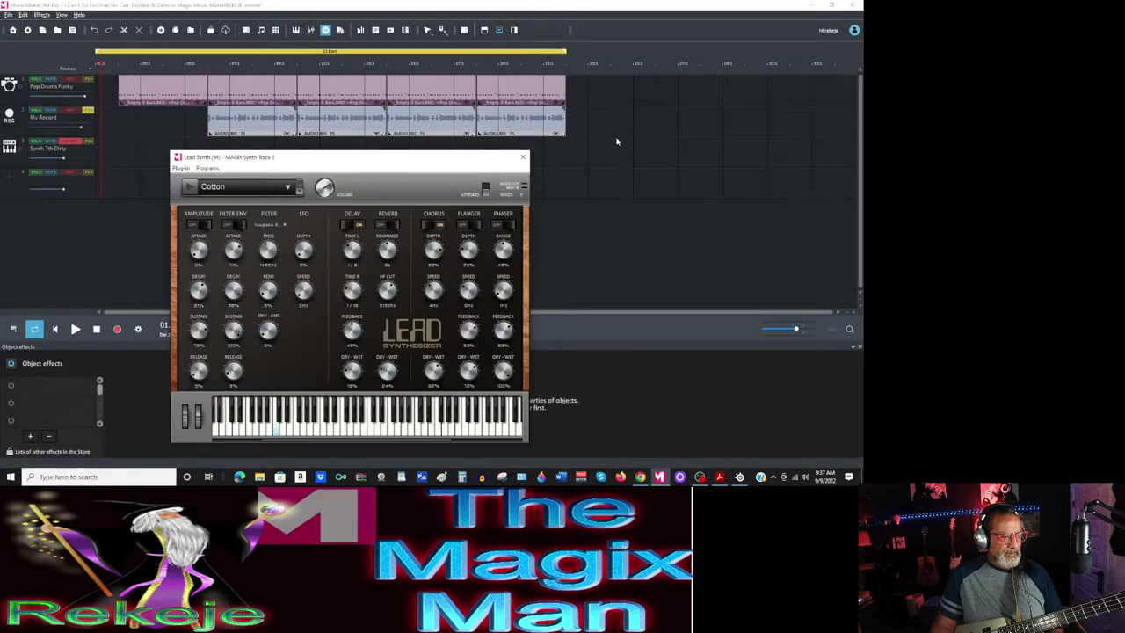
click(300, 193)
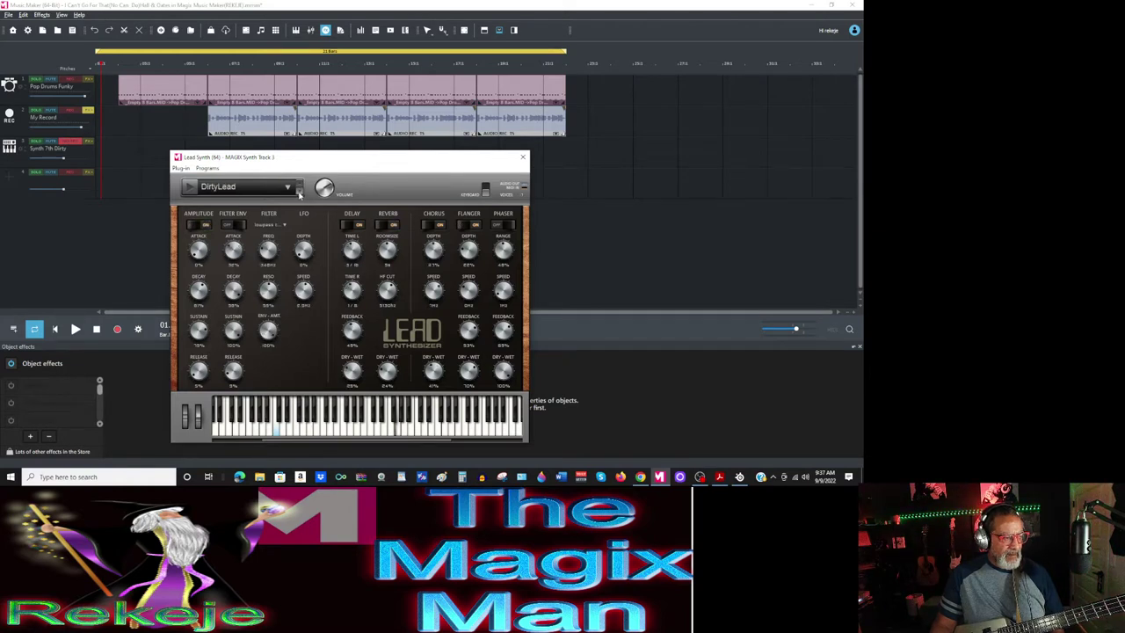
click(300, 194)
click(300, 194)
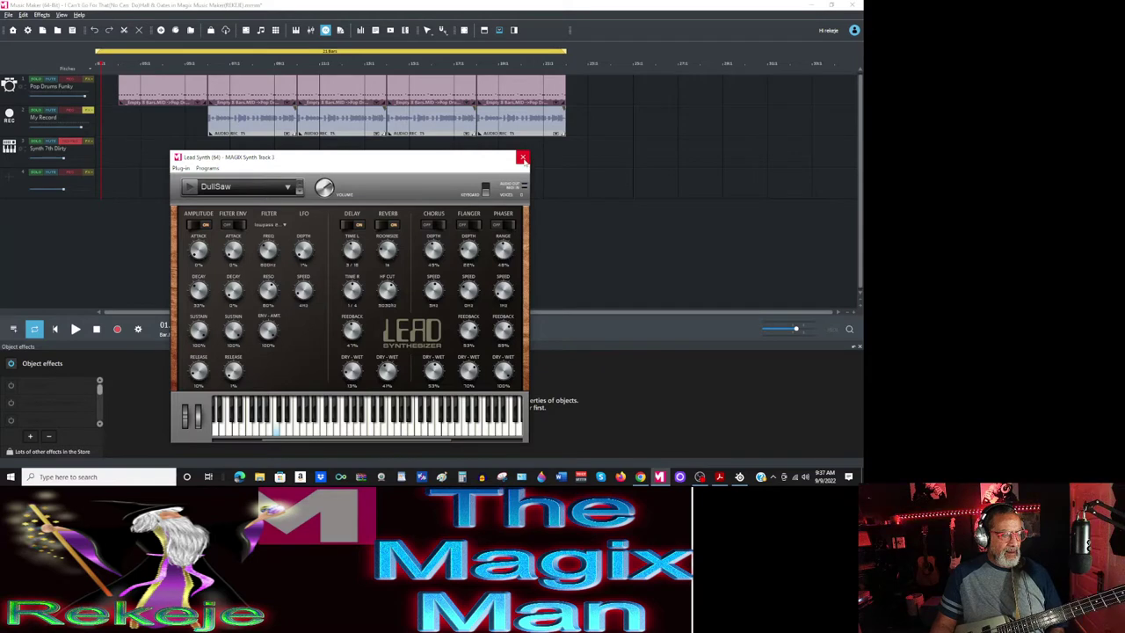
click(522, 158)
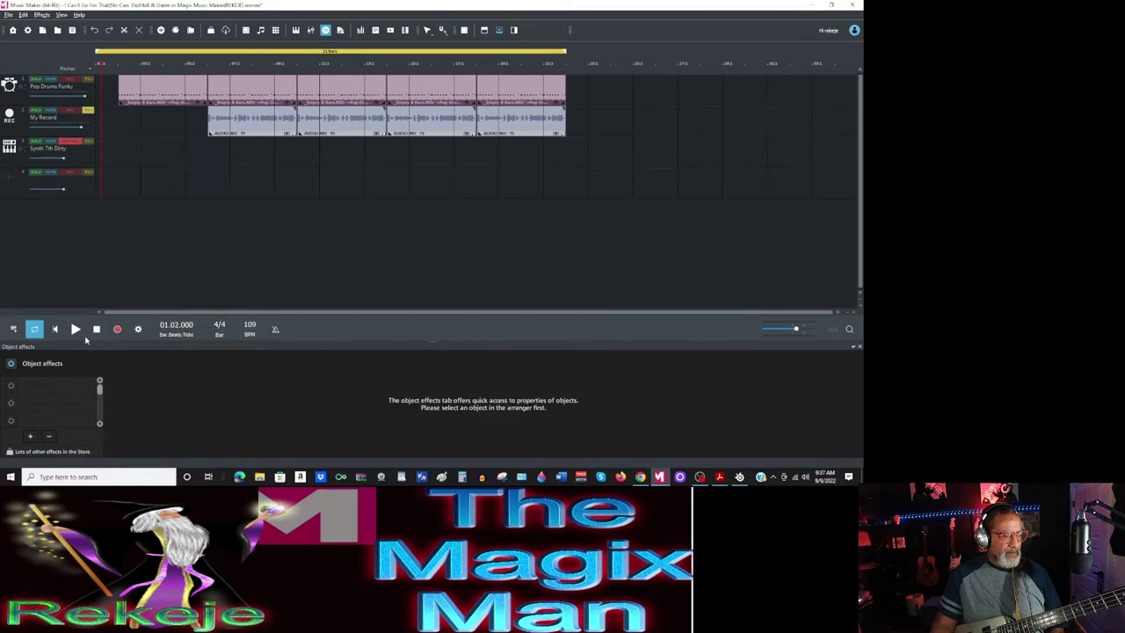
Play the arrangement to rehearse the synth part, and record a MIDI take on the third track.
click(77, 329)
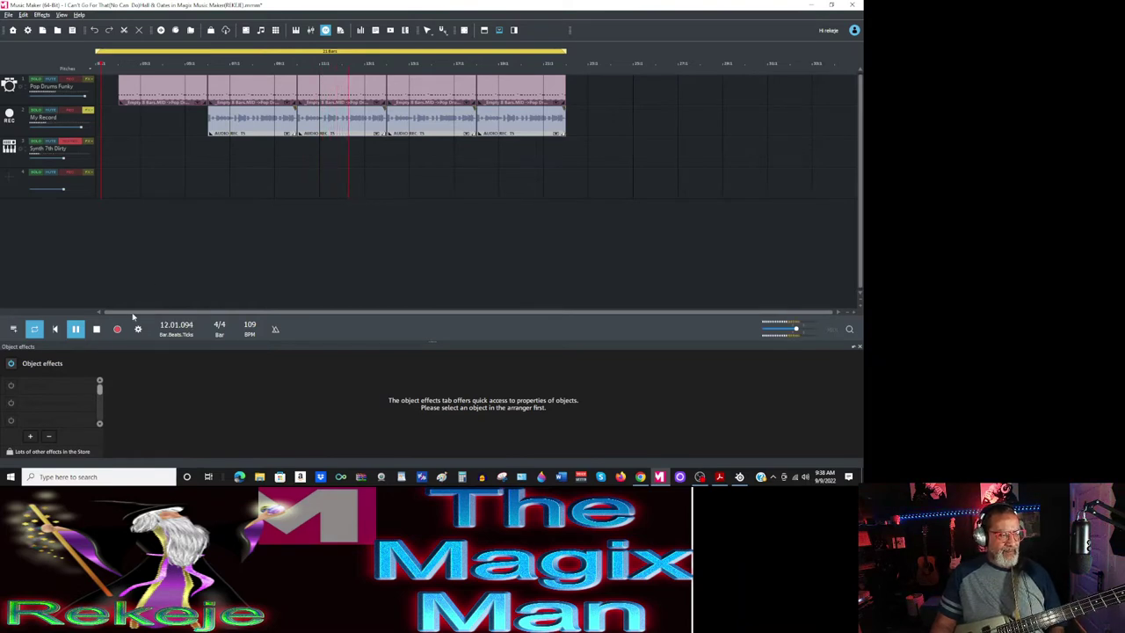
click(97, 329)
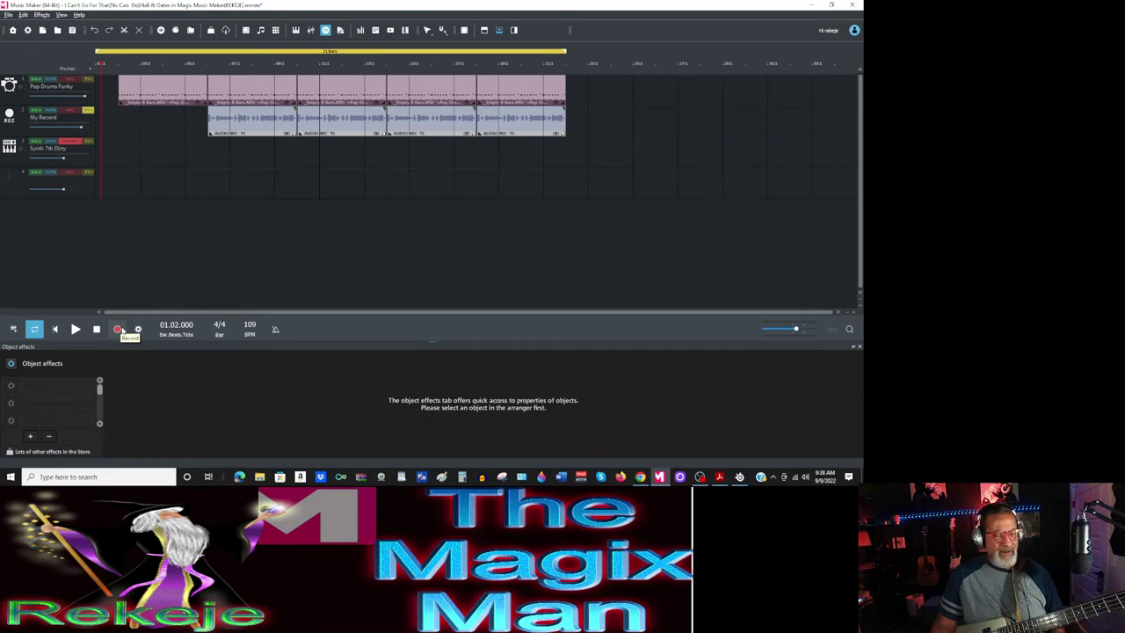
click(119, 329)
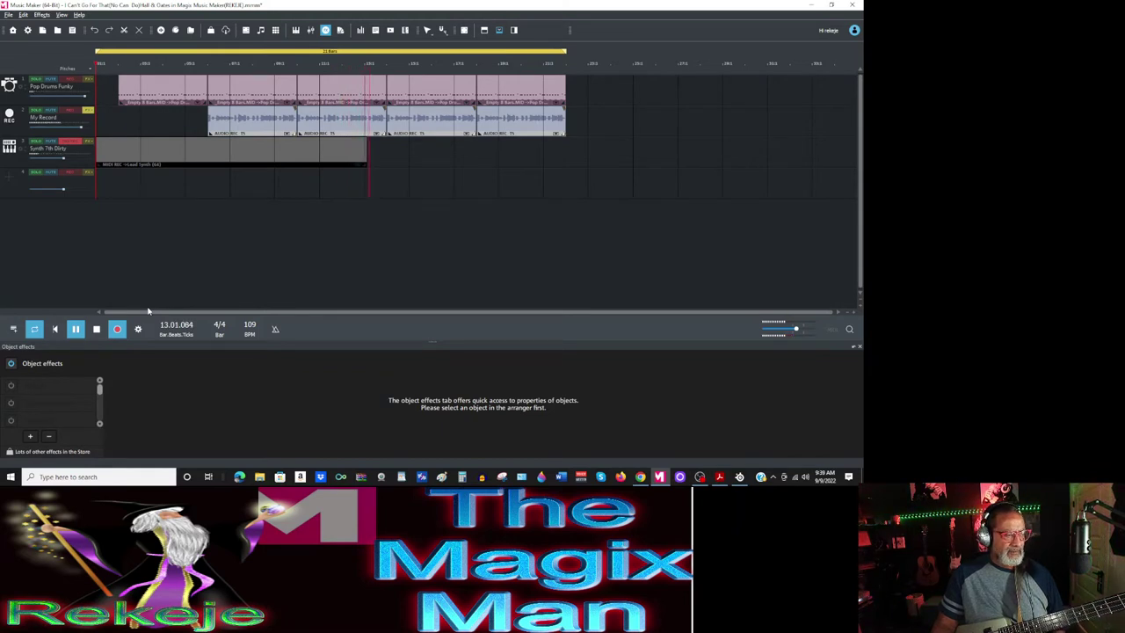
click(97, 329)
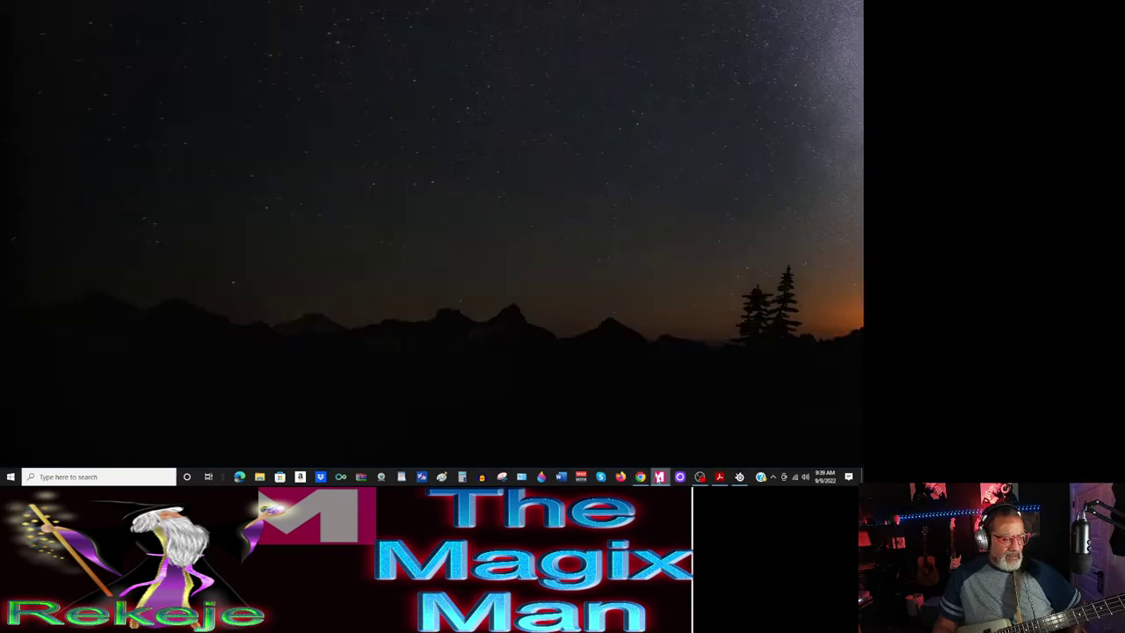
Switch to Chrome, replay the song's intro from about 0:14 to hear the keyboard entry, and pause the video.
key(super+d)
click(639, 477)
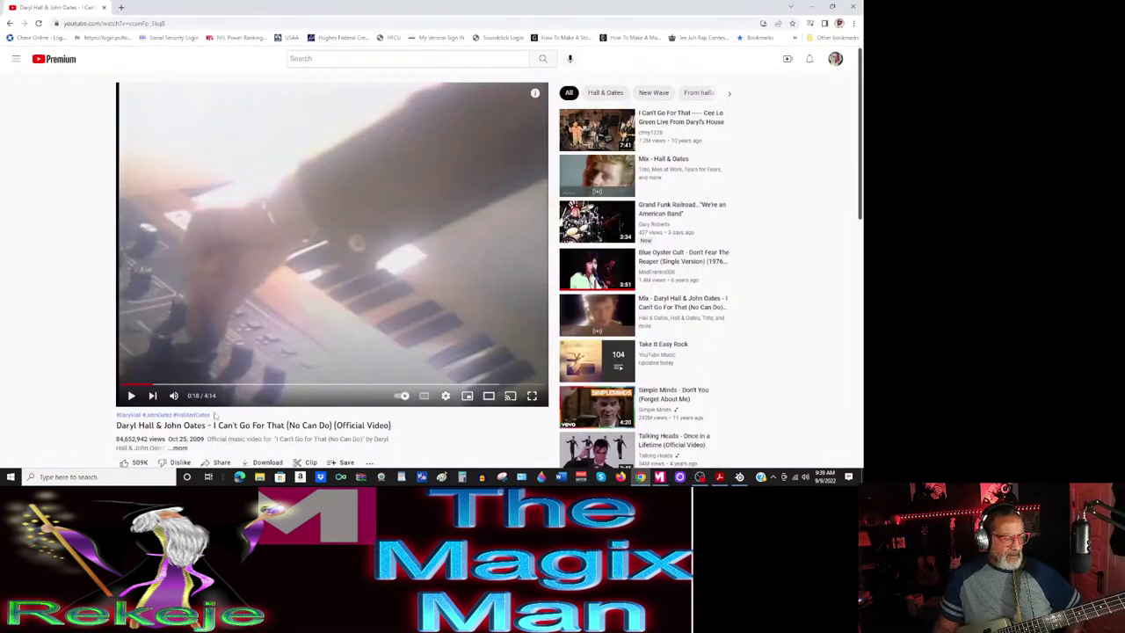
click(143, 384)
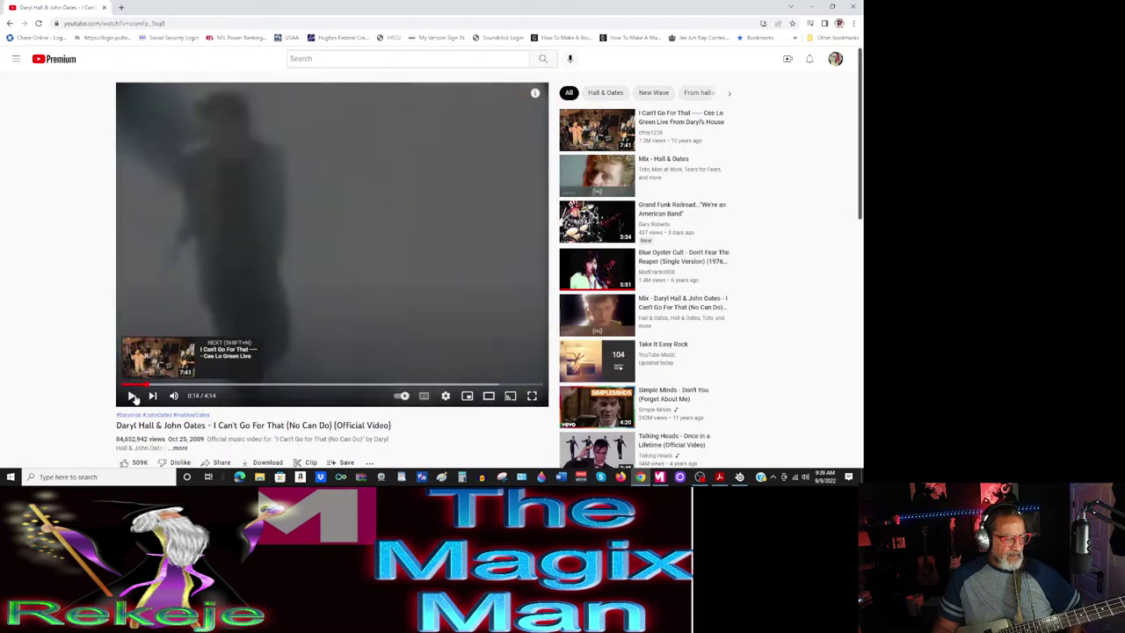
click(132, 396)
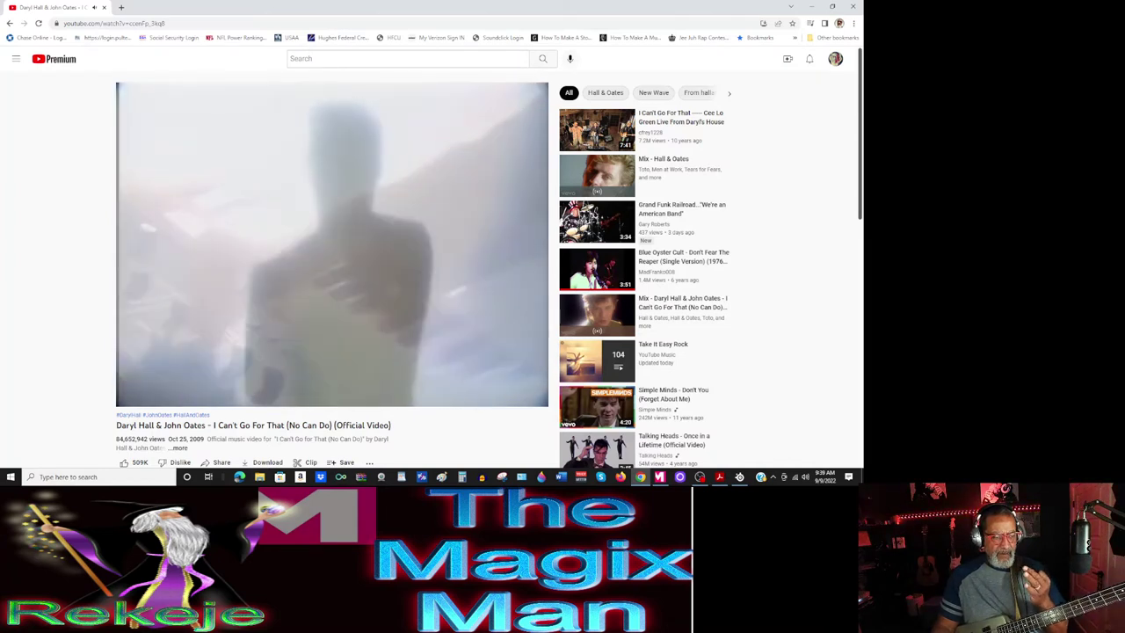
click(339, 326)
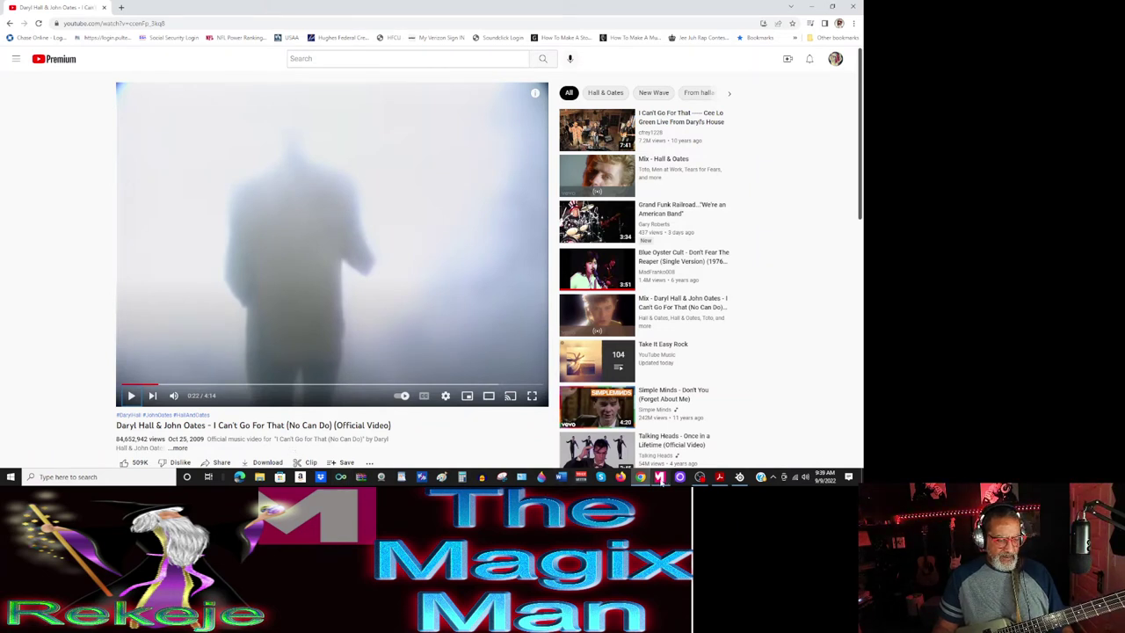
Return to Music Maker, trim the third track's MIDI take to run from just before bar 10 to just after bar 12, and add short fades.
mouse_move(661, 480)
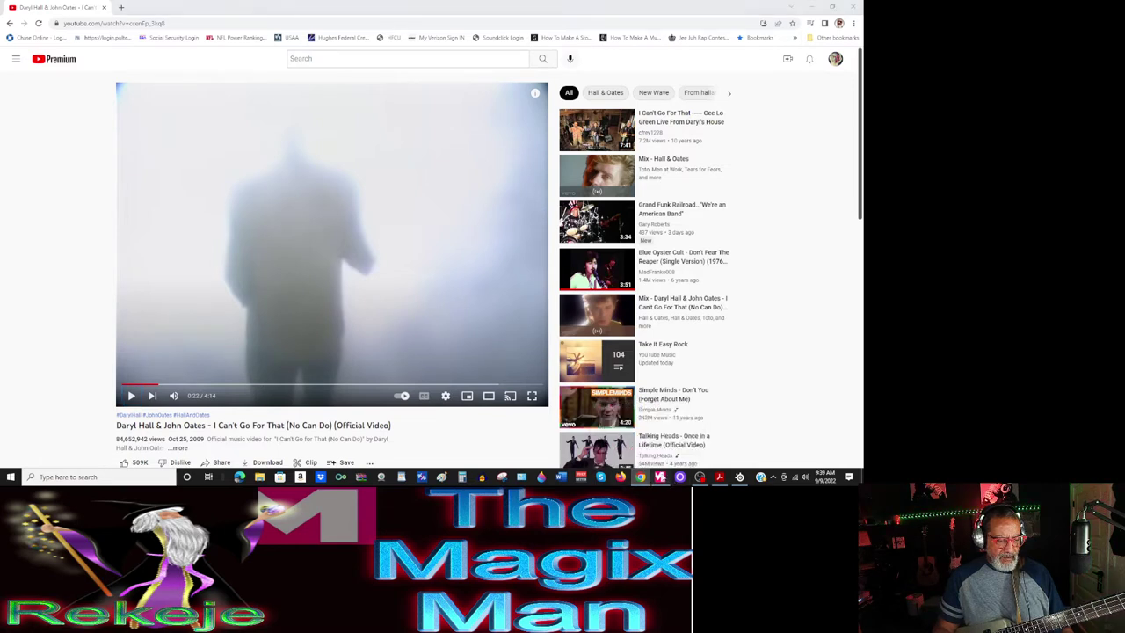
click(659, 477)
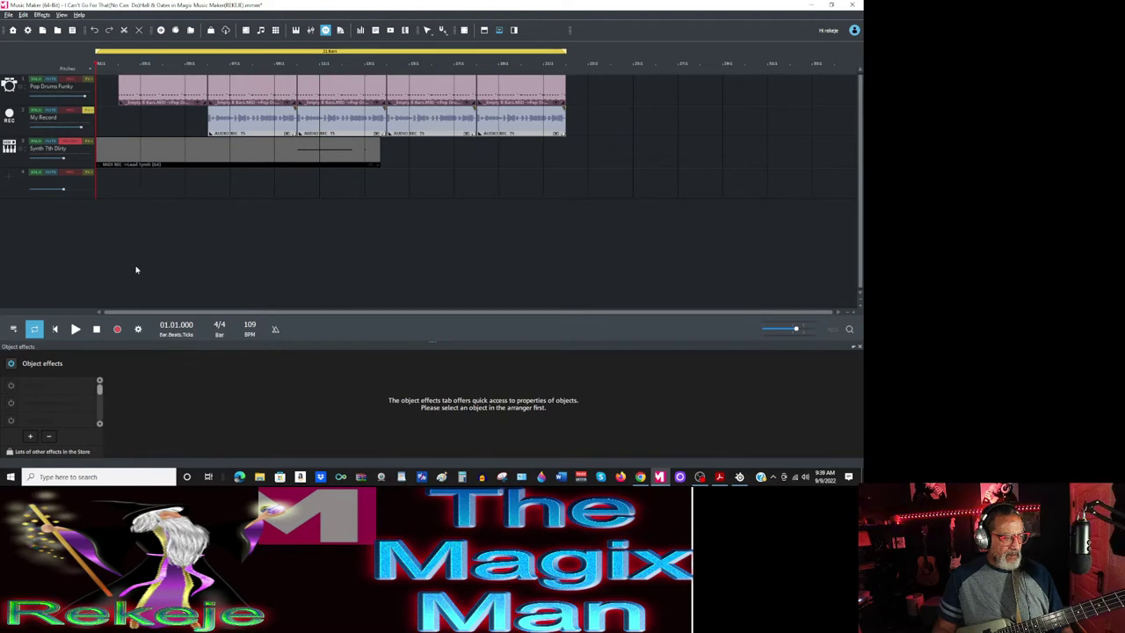
click(108, 156)
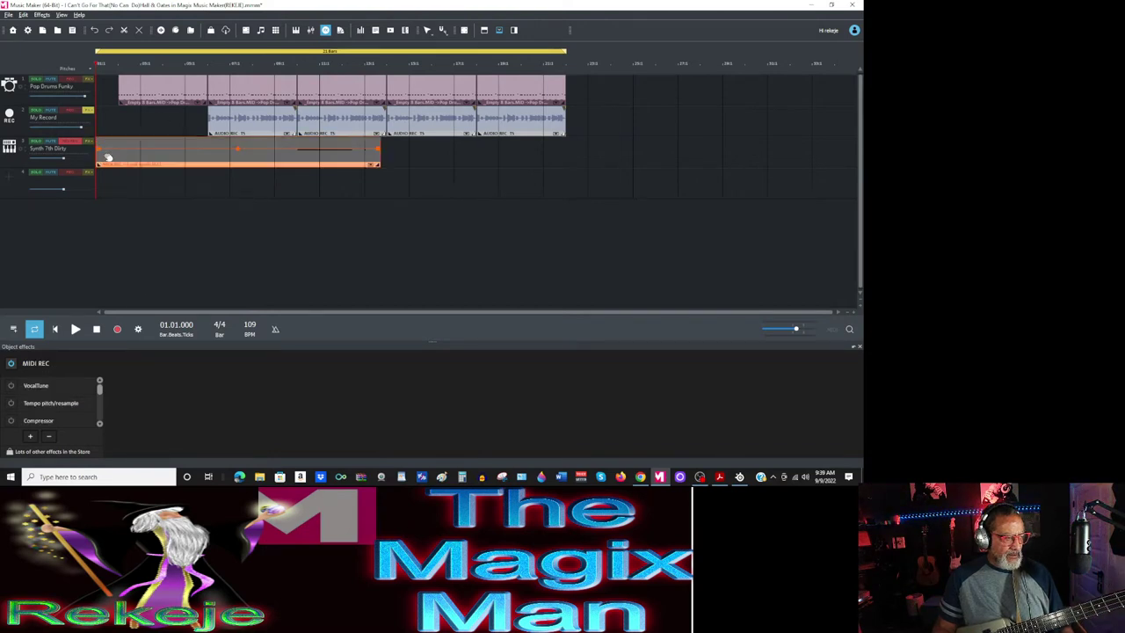
drag(95, 158, 298, 169)
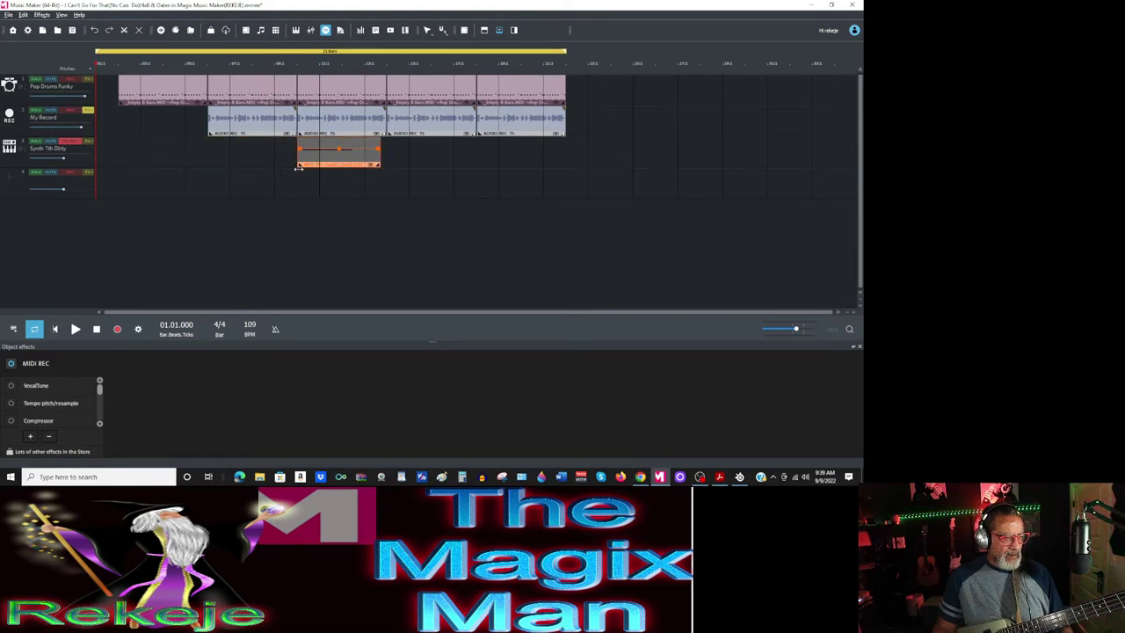
drag(377, 154, 308, 159)
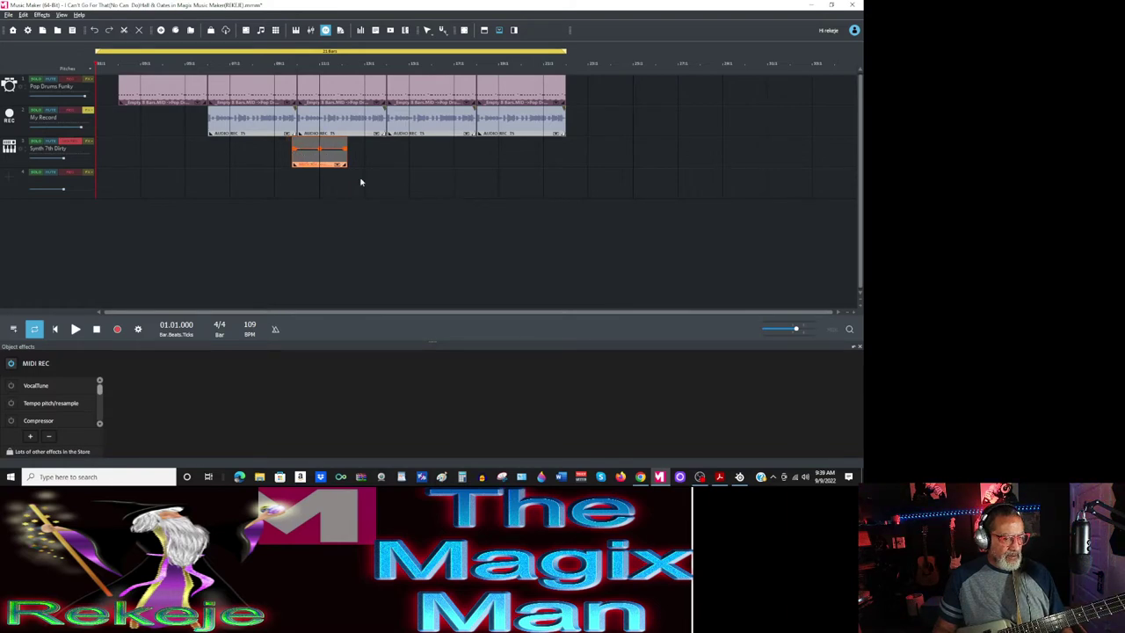
drag(852, 312, 407, 313)
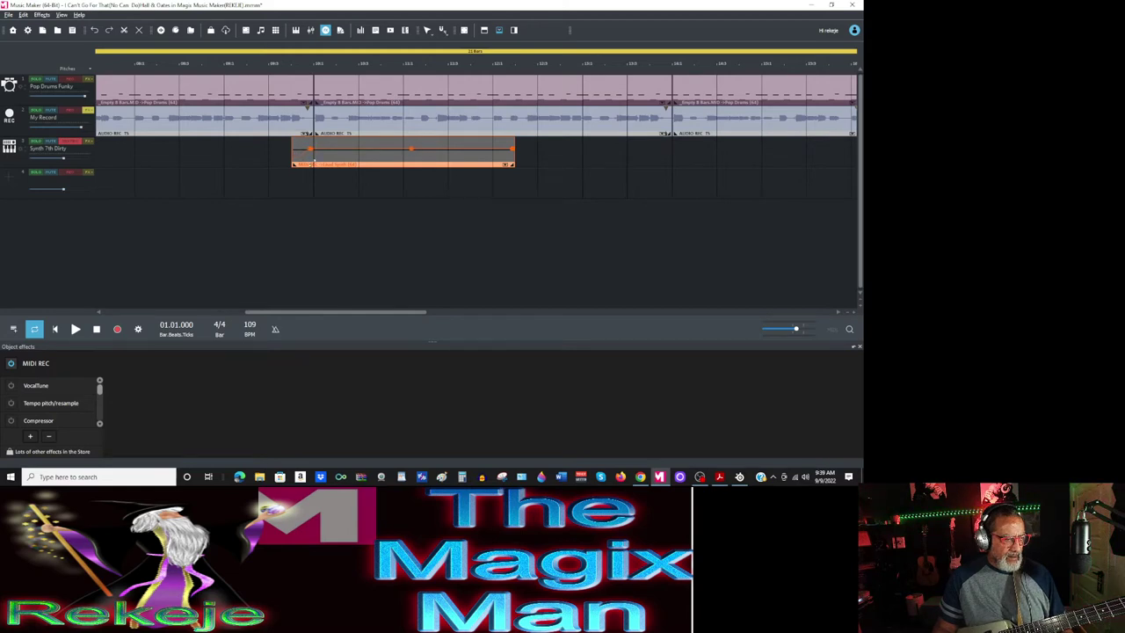
drag(496, 154, 486, 156)
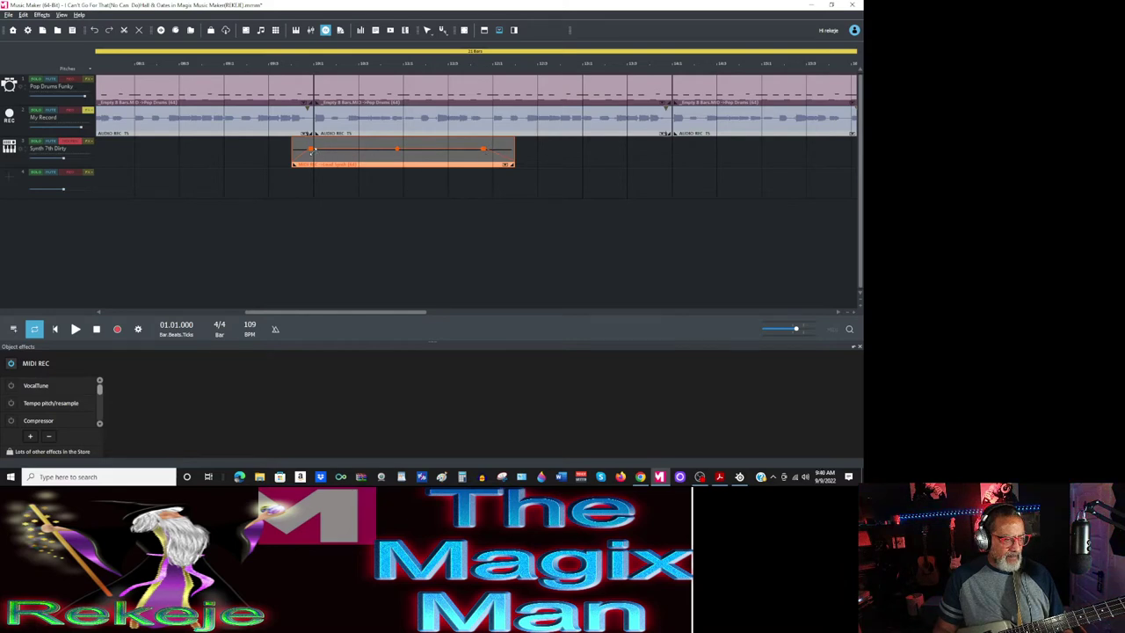
Play the arrangement from the start to check the trimmed synth clip, and inspect its note in the MIDI editor.
key(space)
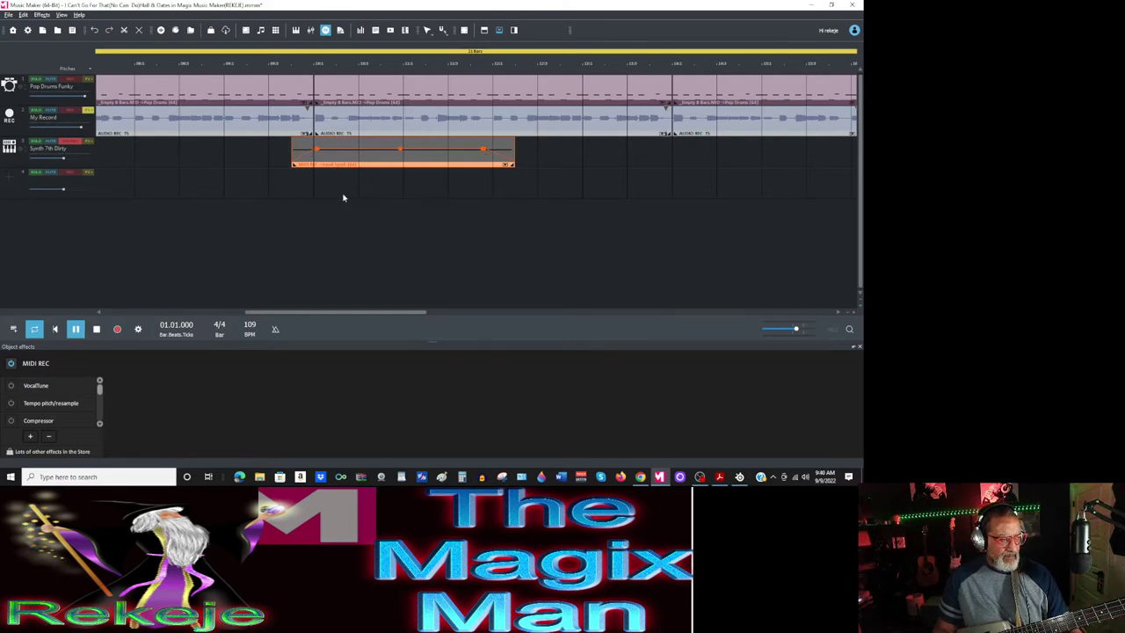
click(846, 315)
click(846, 314)
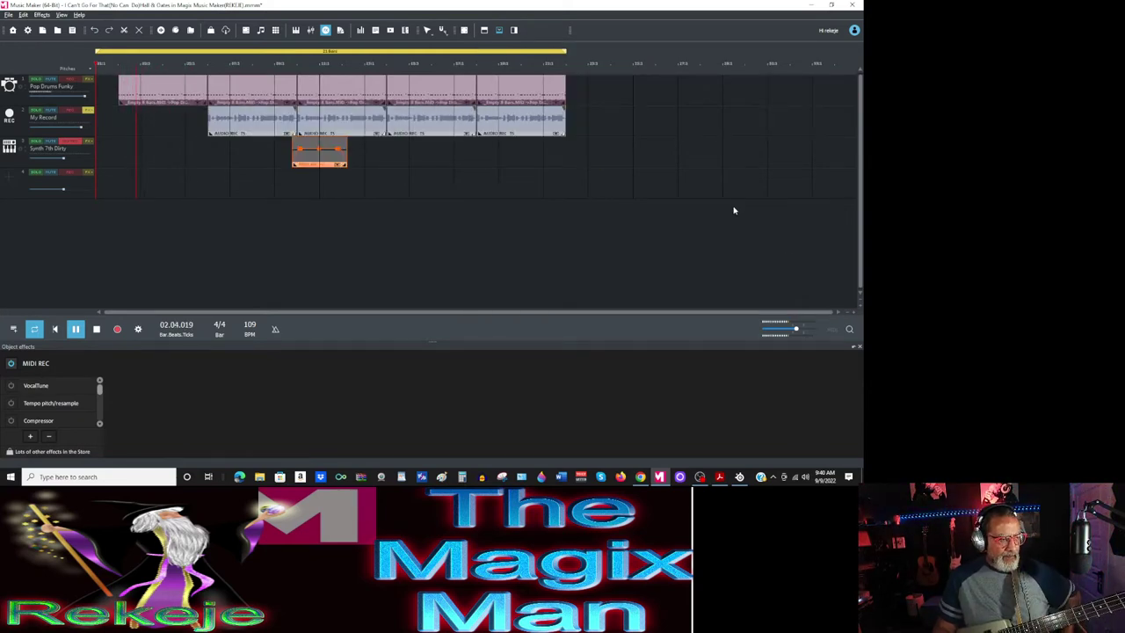
click(551, 164)
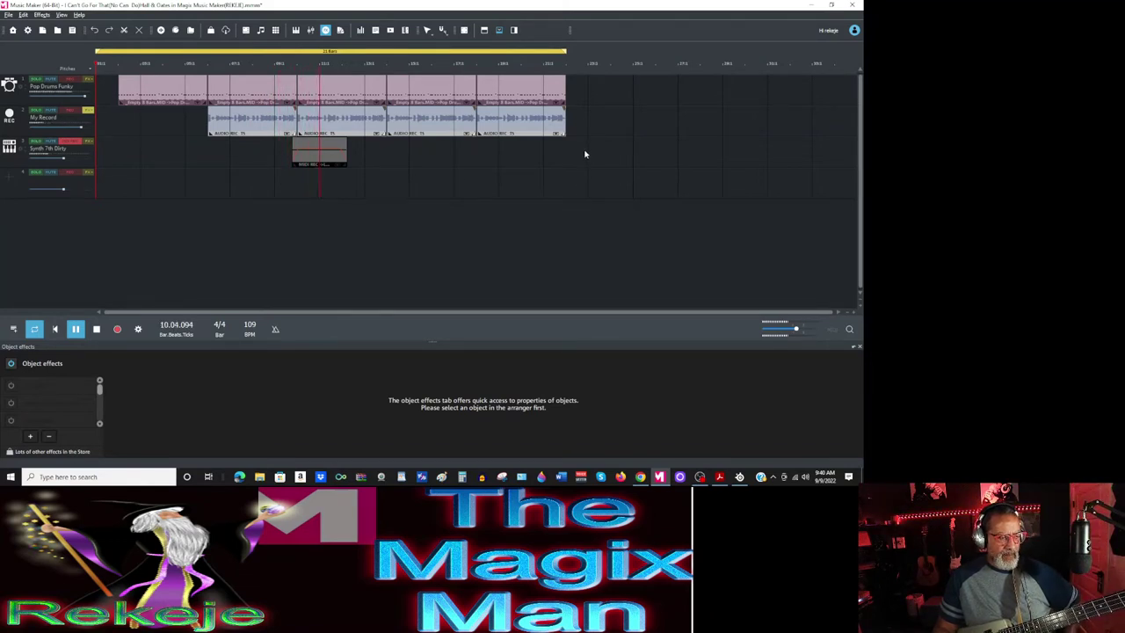
click(98, 329)
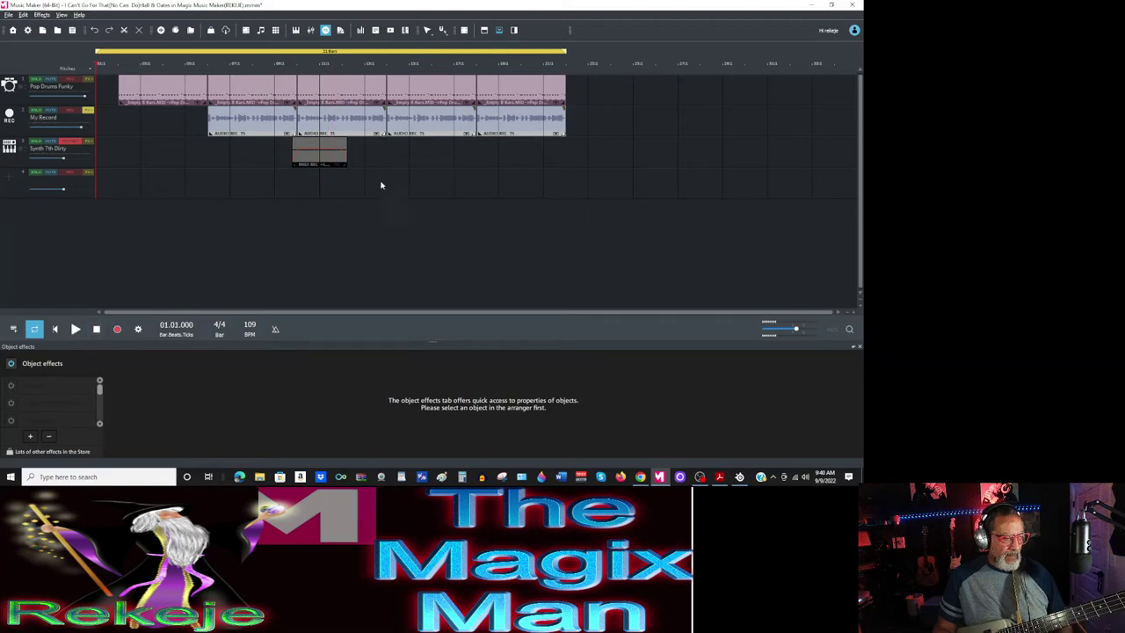
double_click(326, 162)
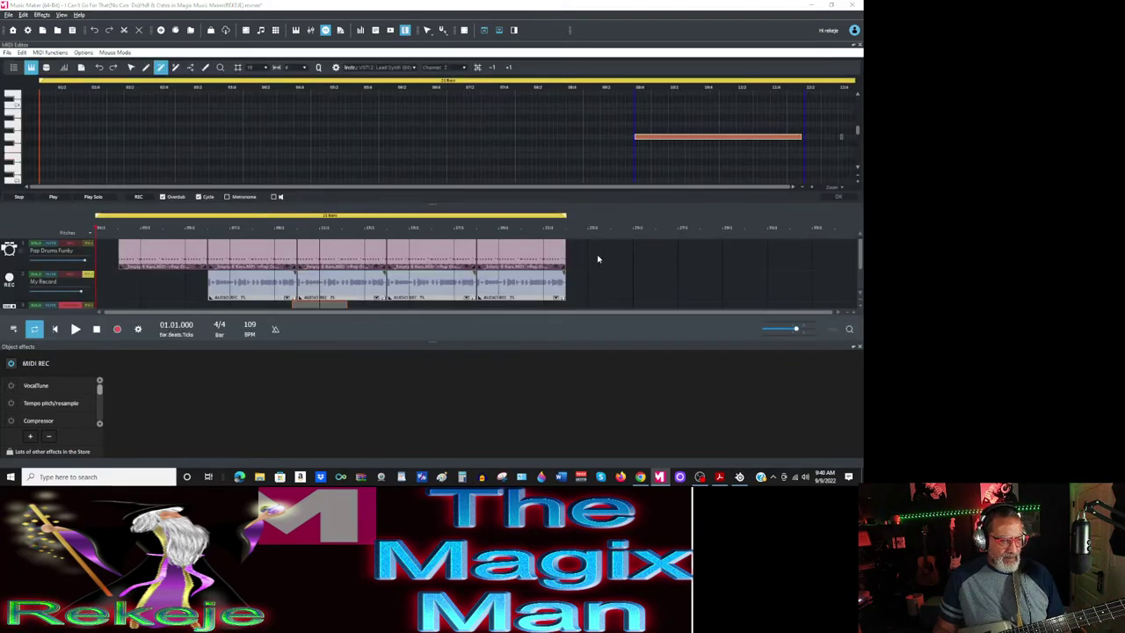
click(860, 46)
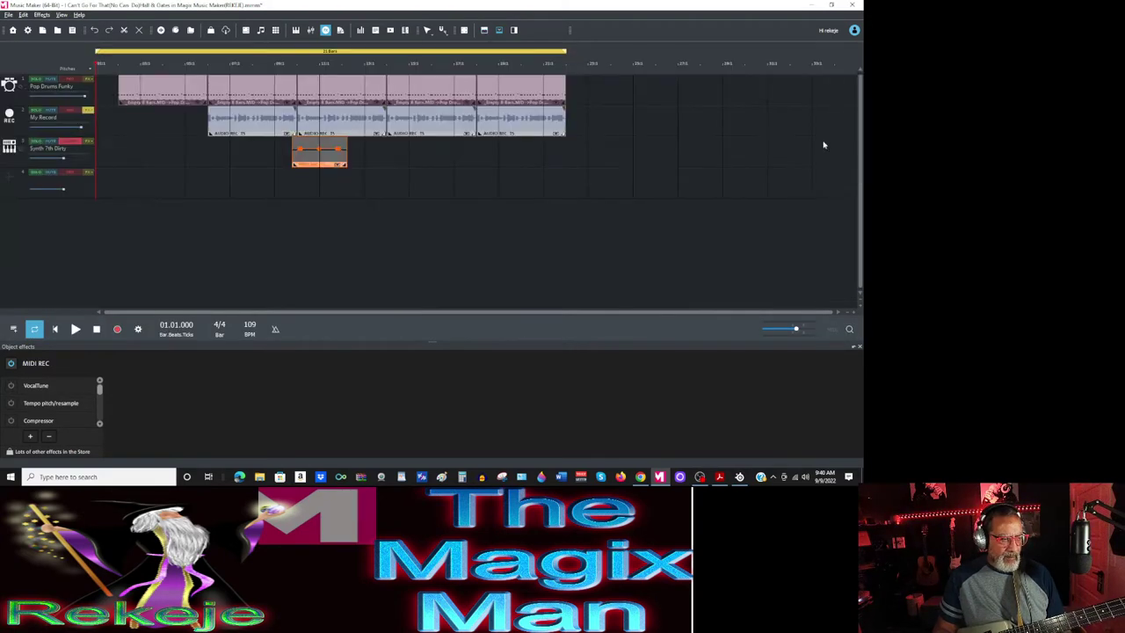
Lengthen the synth clip's fade-in and fade-out and raise its volume slightly.
drag(852, 314, 414, 334)
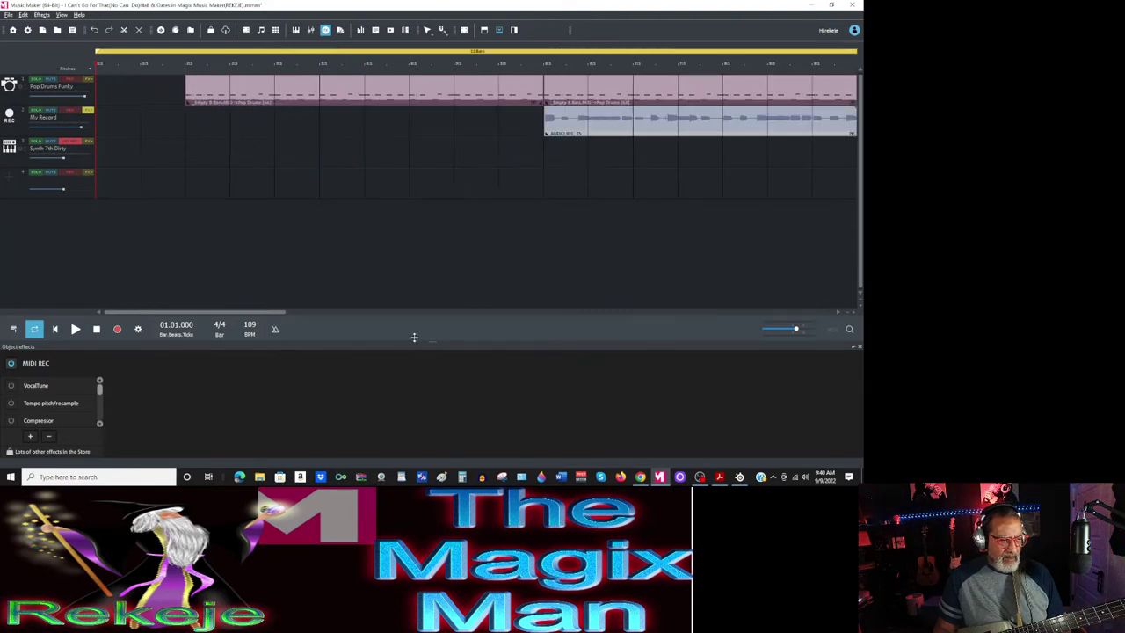
drag(247, 315, 420, 314)
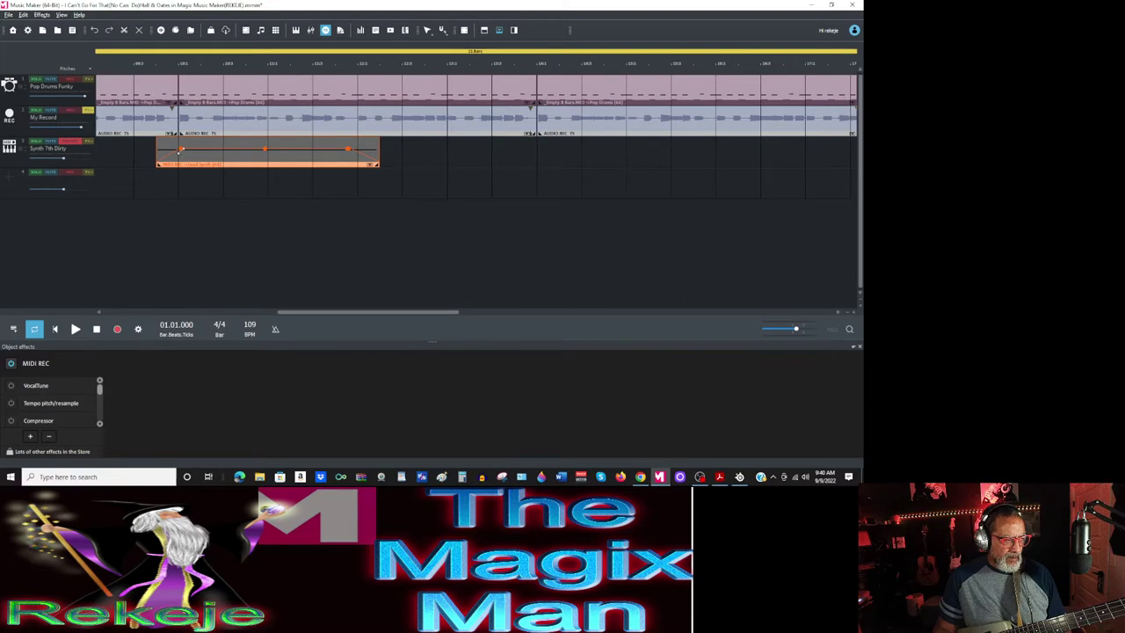
drag(182, 150, 210, 156)
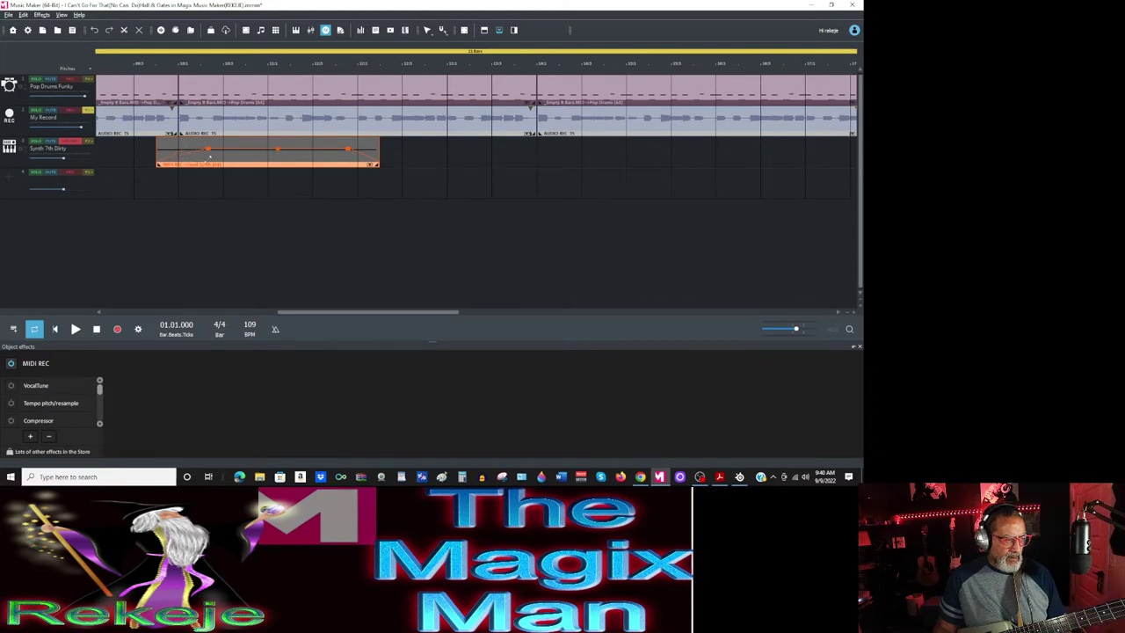
drag(347, 151, 266, 143)
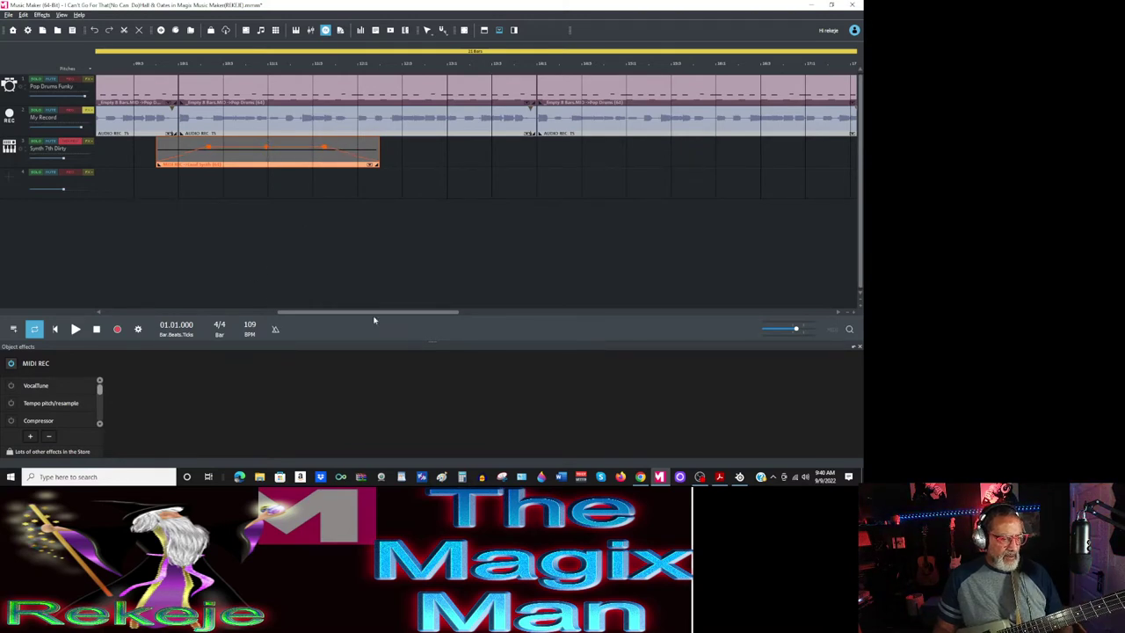
Play the arrangement from the start through bar 13 to hear the synth clip with its longer fades.
scroll(845, 314, down, 1)
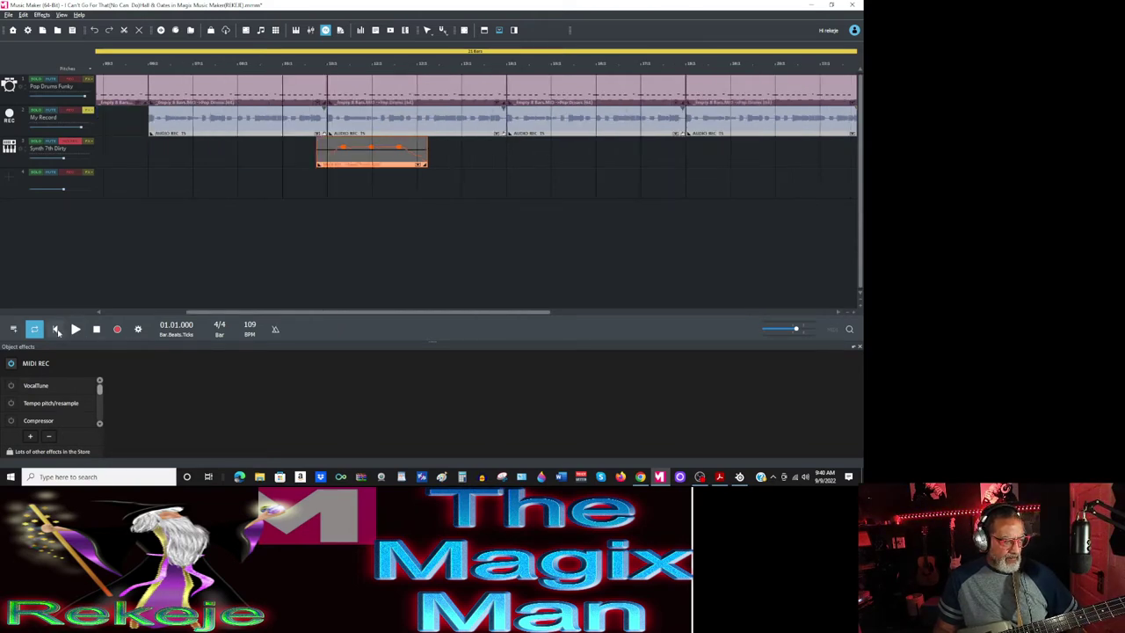
click(76, 329)
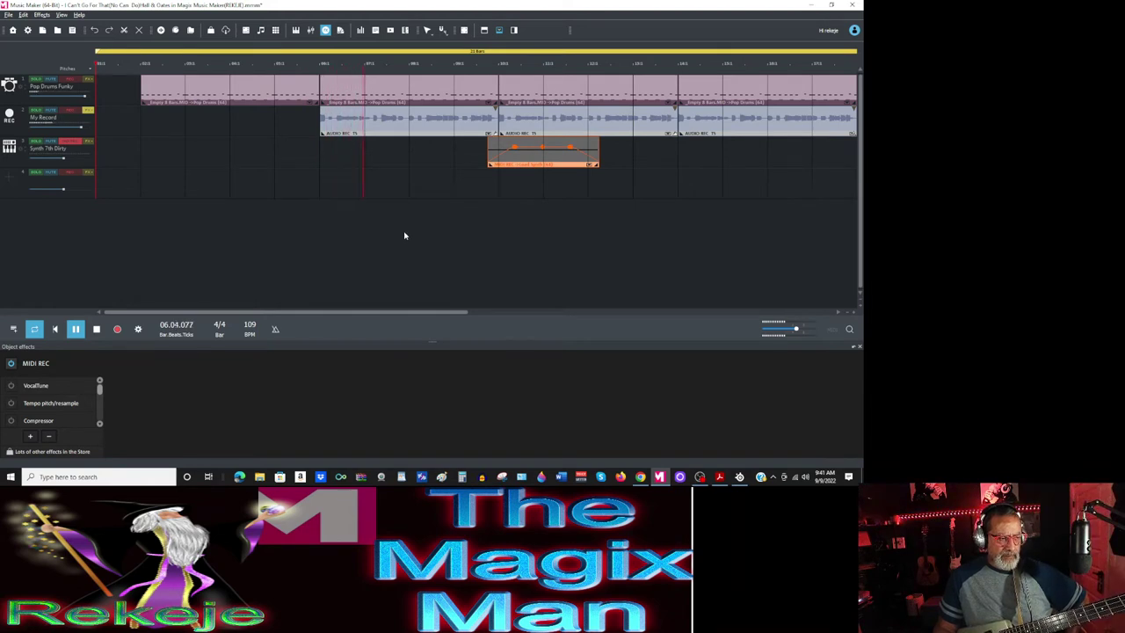
click(733, 157)
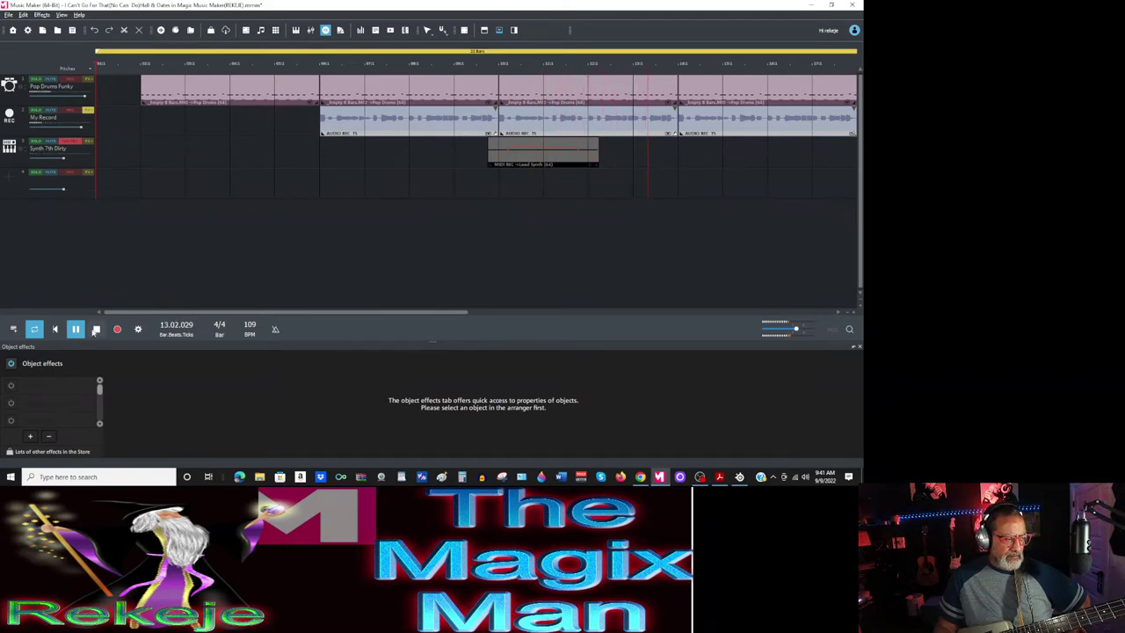
key(space)
Delete the synth clip and record a new, longer MIDI take on the third track up to bar 14.
click(597, 157)
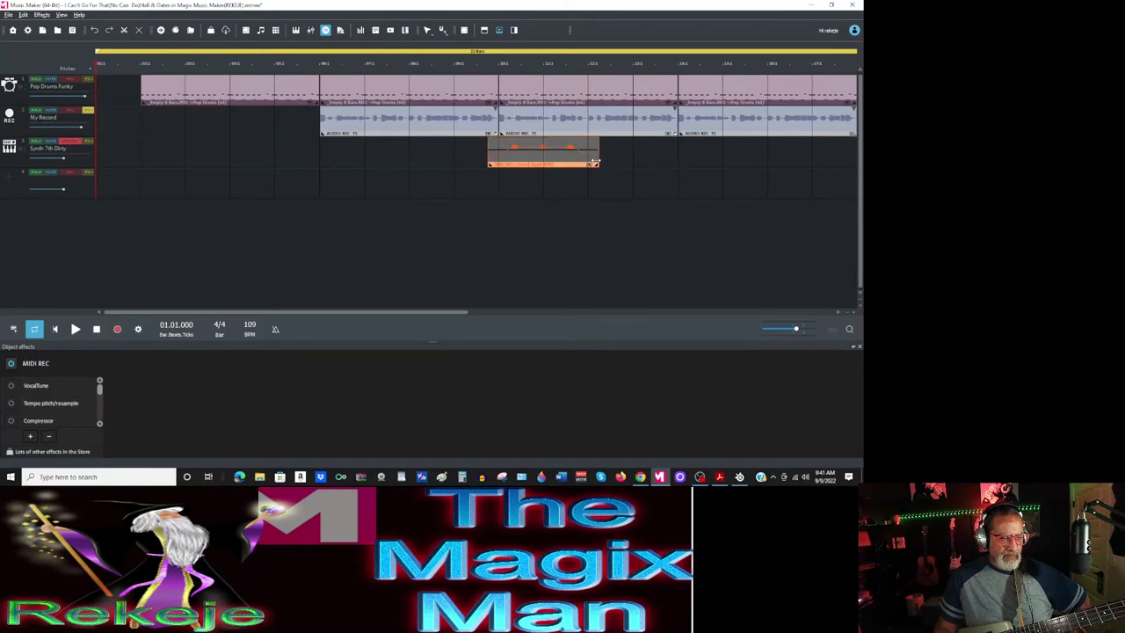
key(Delete)
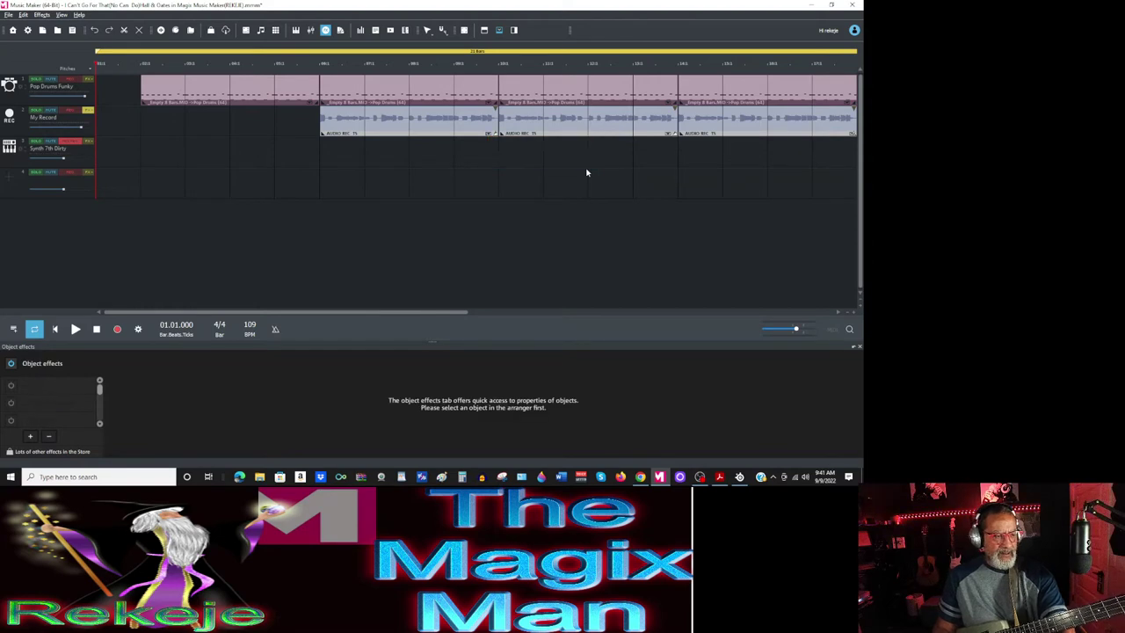
click(116, 330)
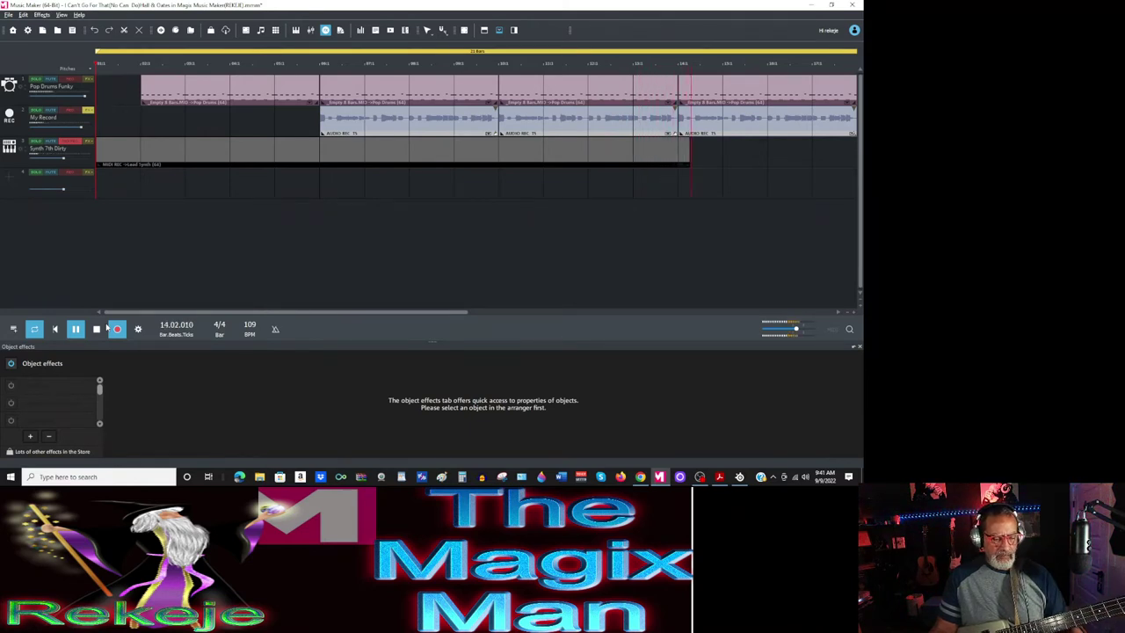
key(space)
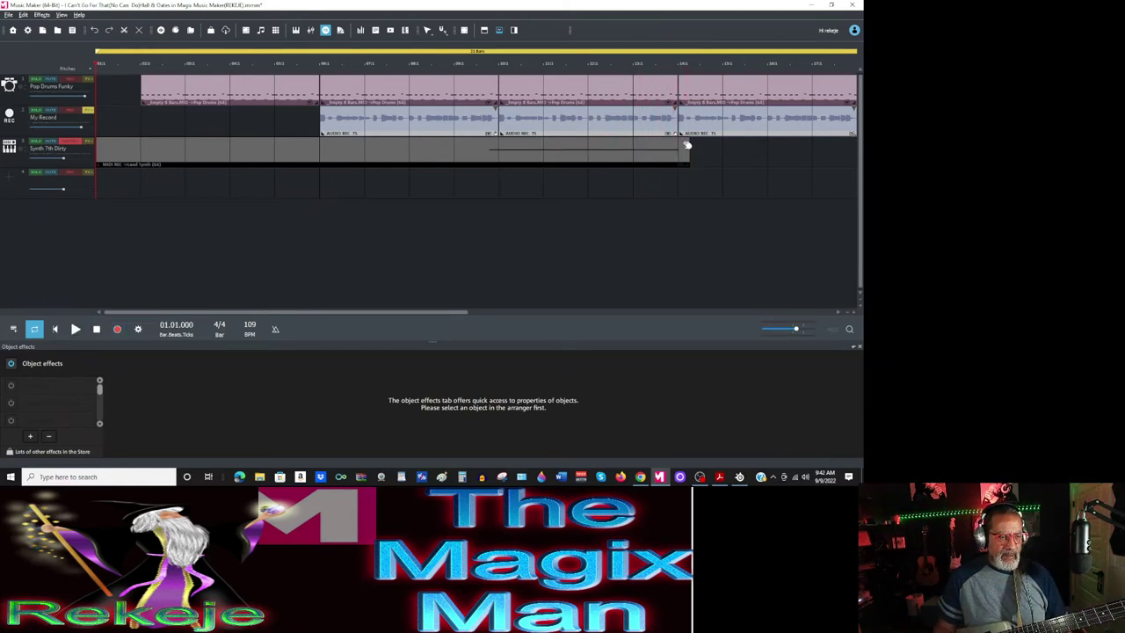
Trim the new synth take to run from just before bar 10 to bar 14, add fades at both ends, and raise its volume slightly.
drag(687, 154, 672, 153)
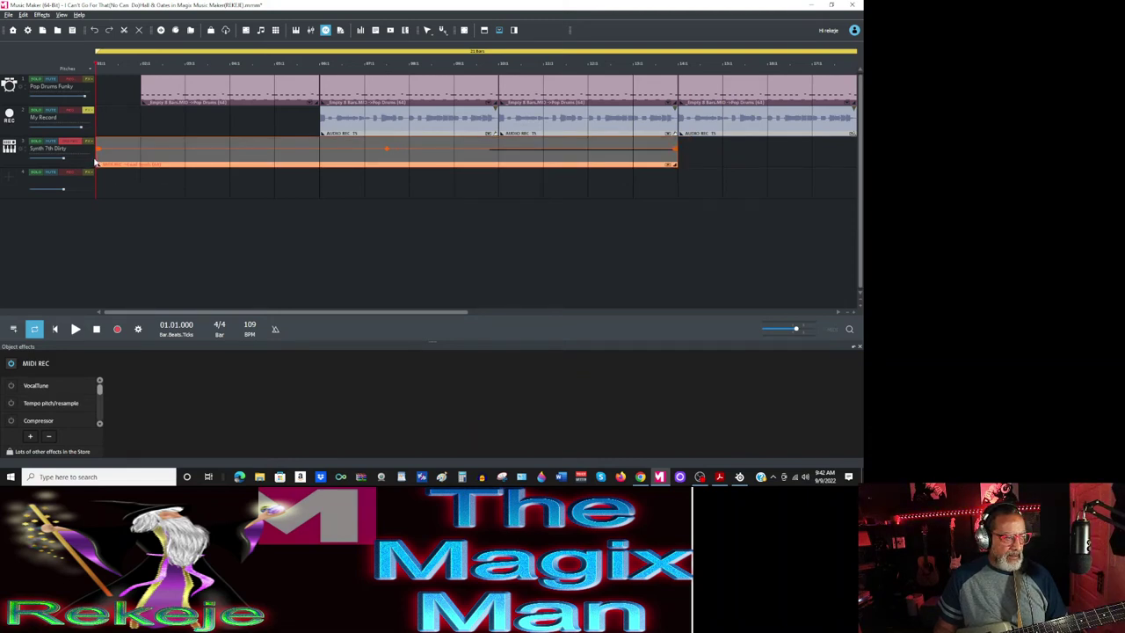
drag(96, 159, 527, 167)
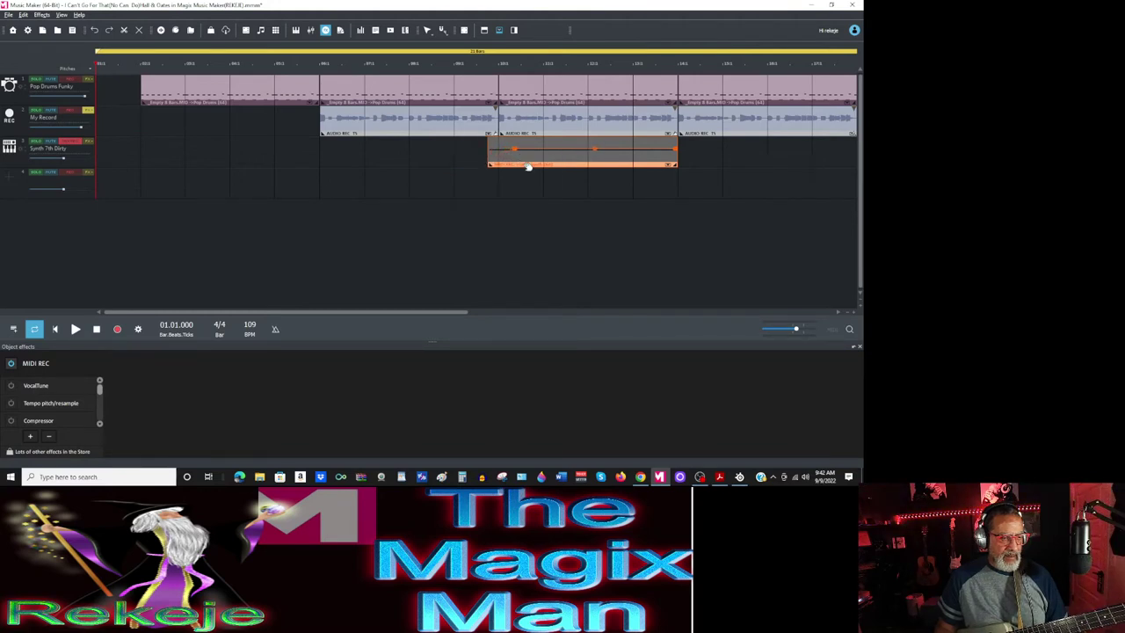
drag(662, 156, 645, 164)
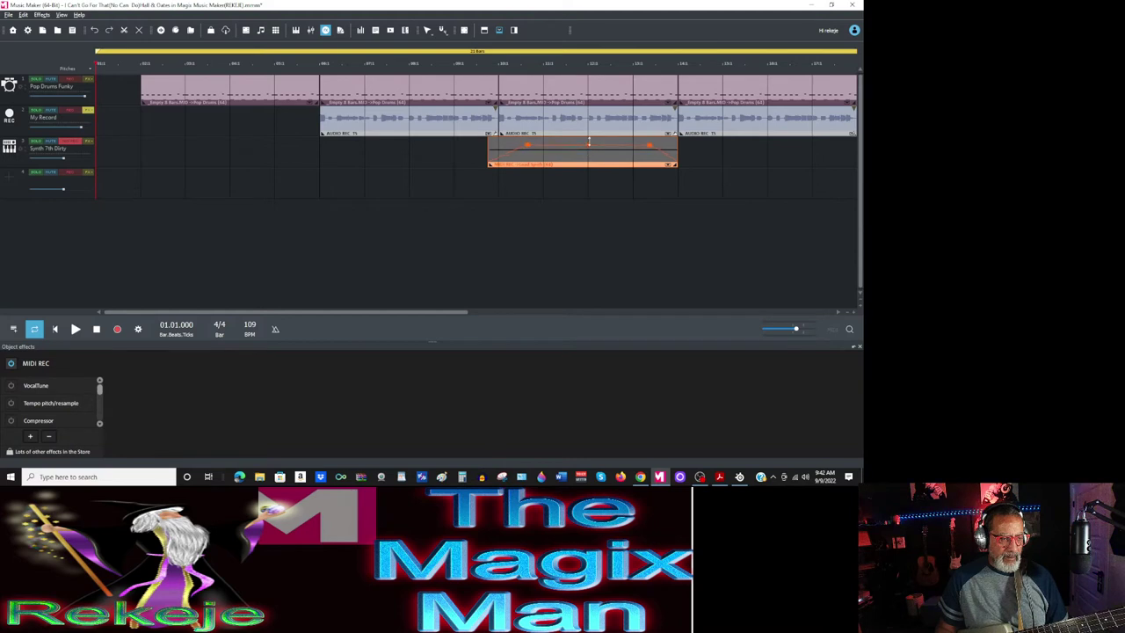
Deselect the new synth clip and play the arrangement from the start to check how it fits.
click(538, 200)
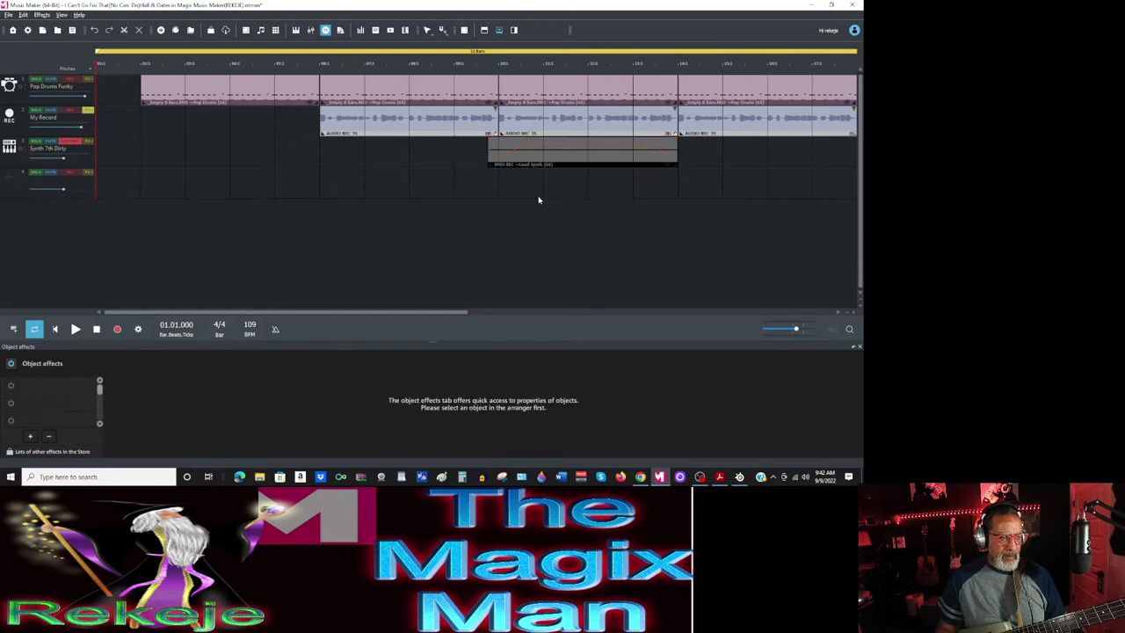
click(75, 328)
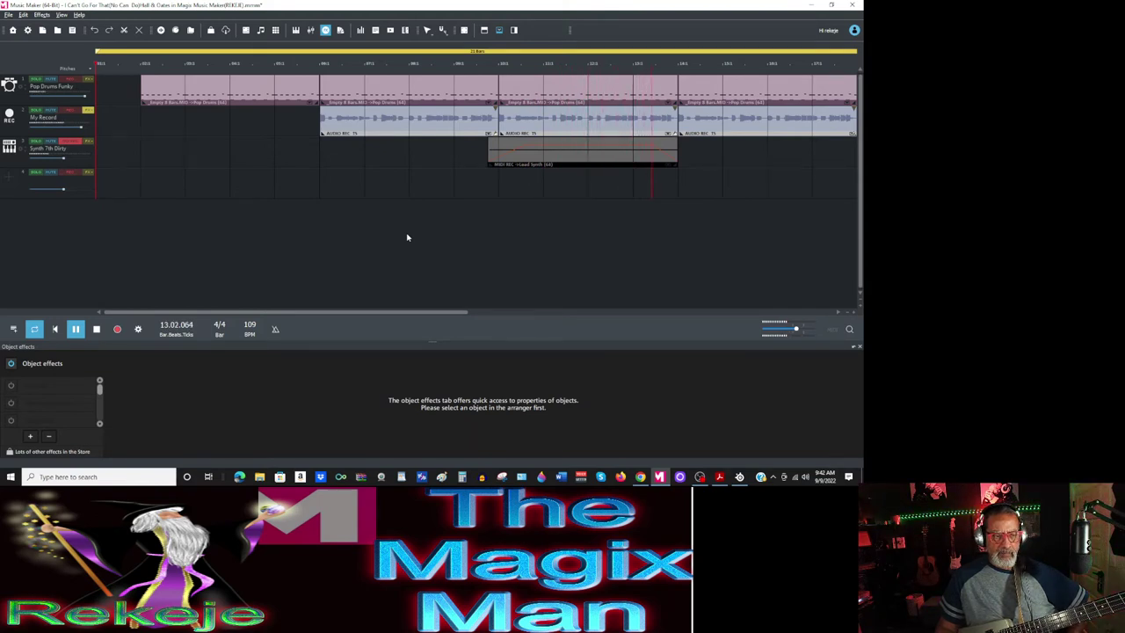
click(98, 329)
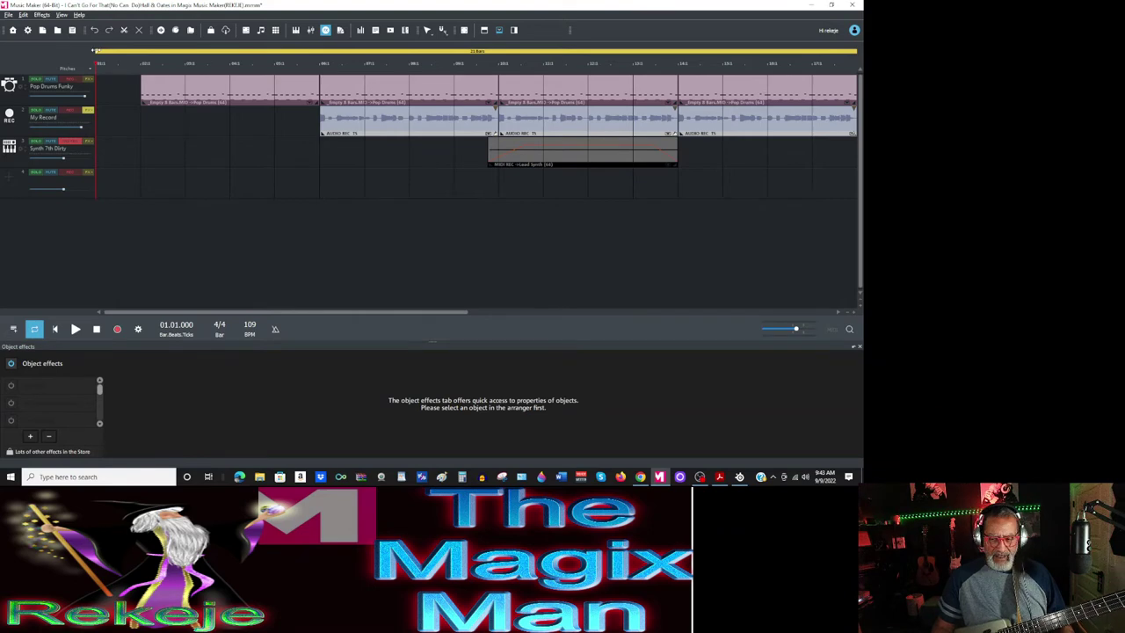
Switch to Chrome, play the official video from 0:19 to 0:42 to hear the synth part, and return to Music Maker.
click(663, 477)
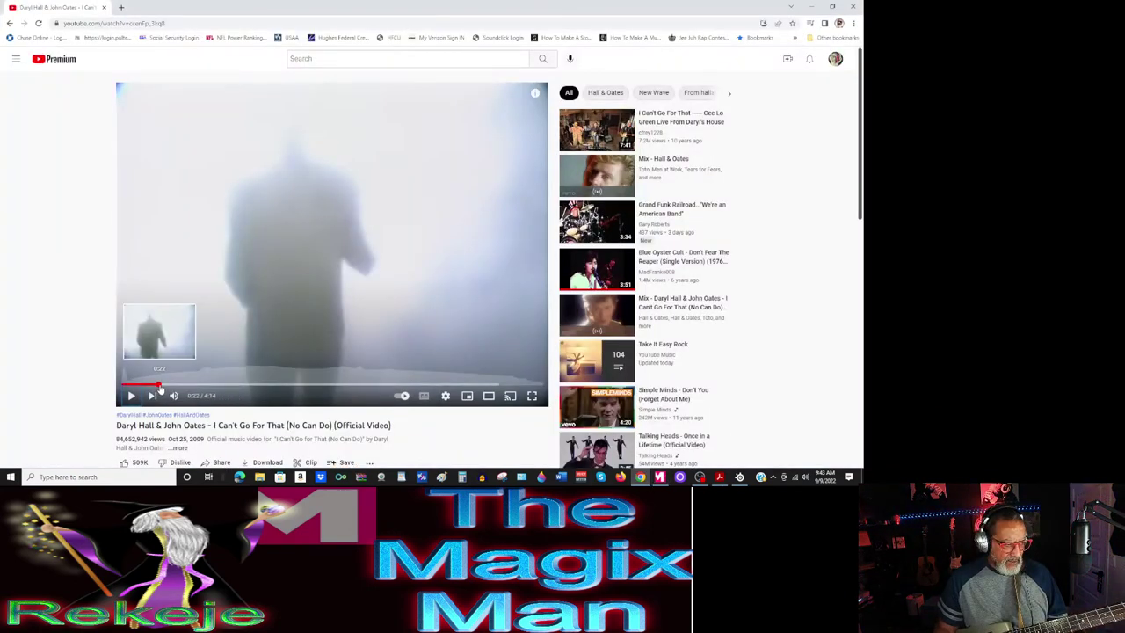
drag(159, 390, 153, 387)
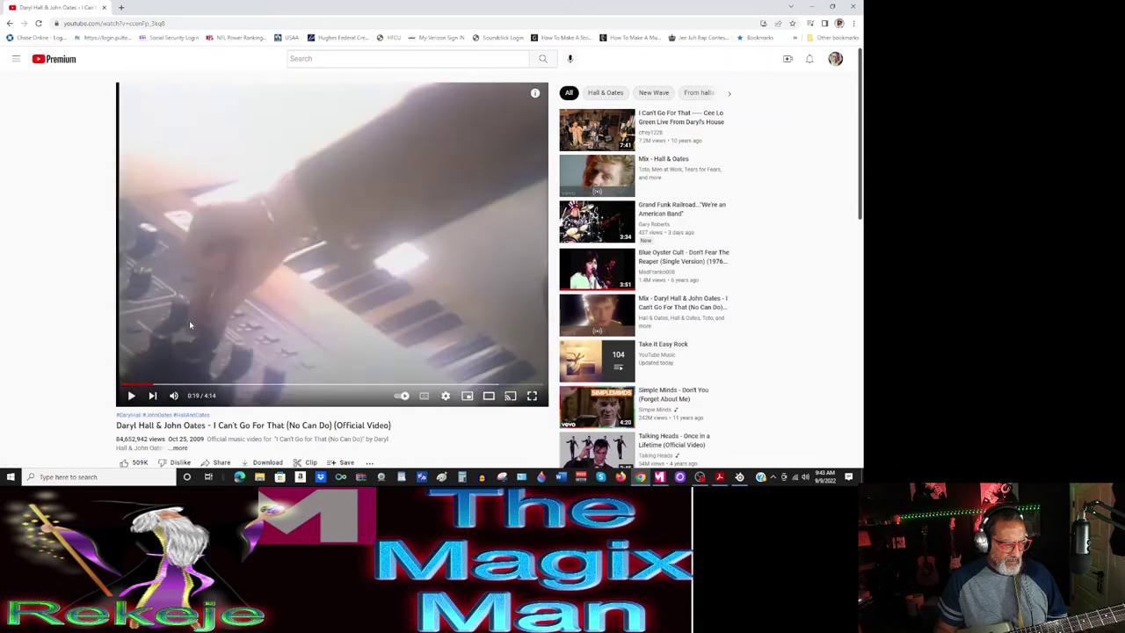
click(192, 325)
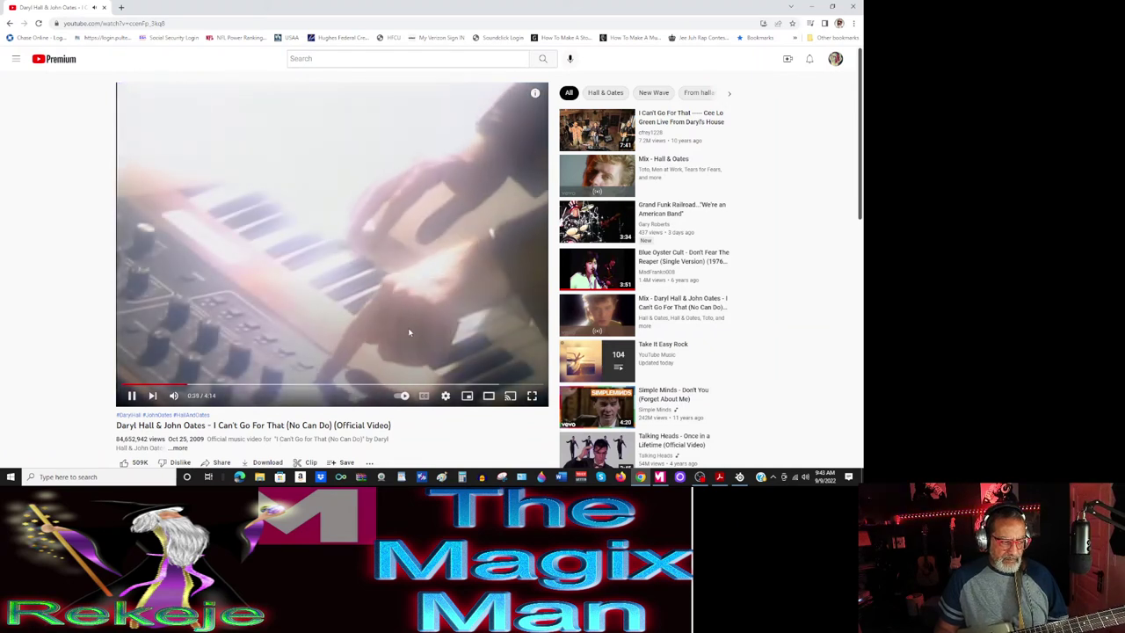
click(372, 254)
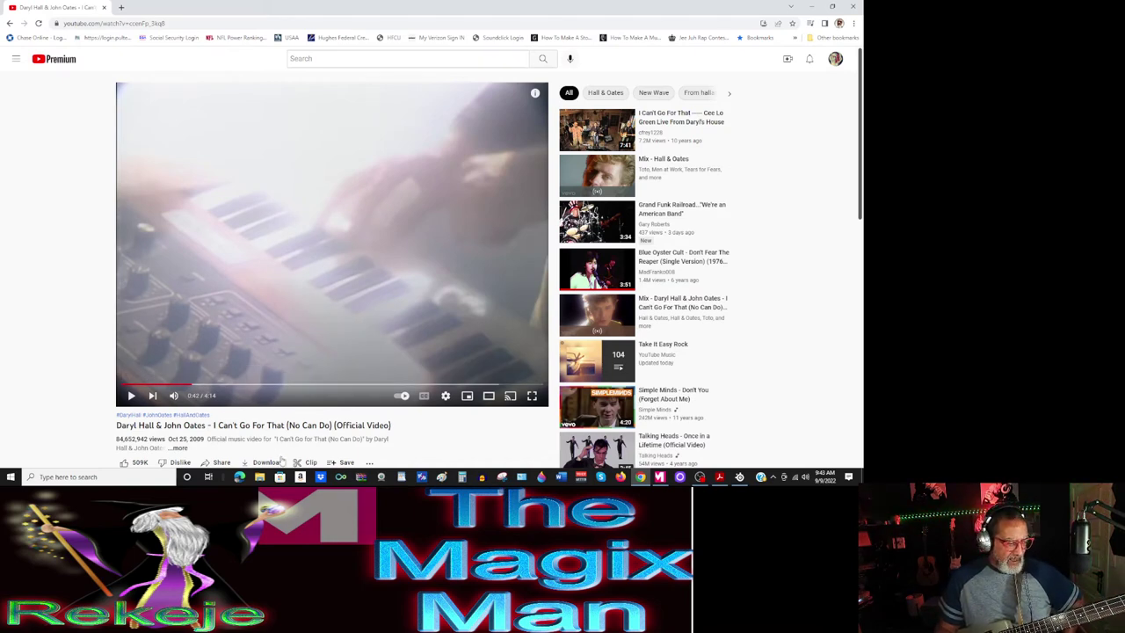
click(659, 477)
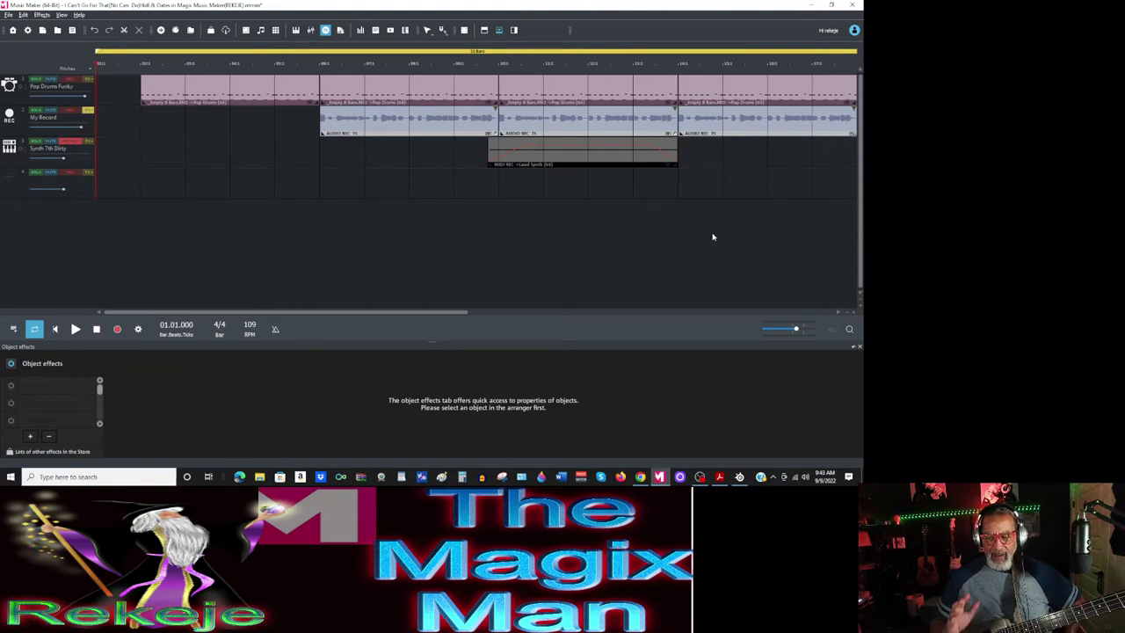
Copy the synth clip to bar 14 on the third track and remove the fades from the copy.
click(613, 159)
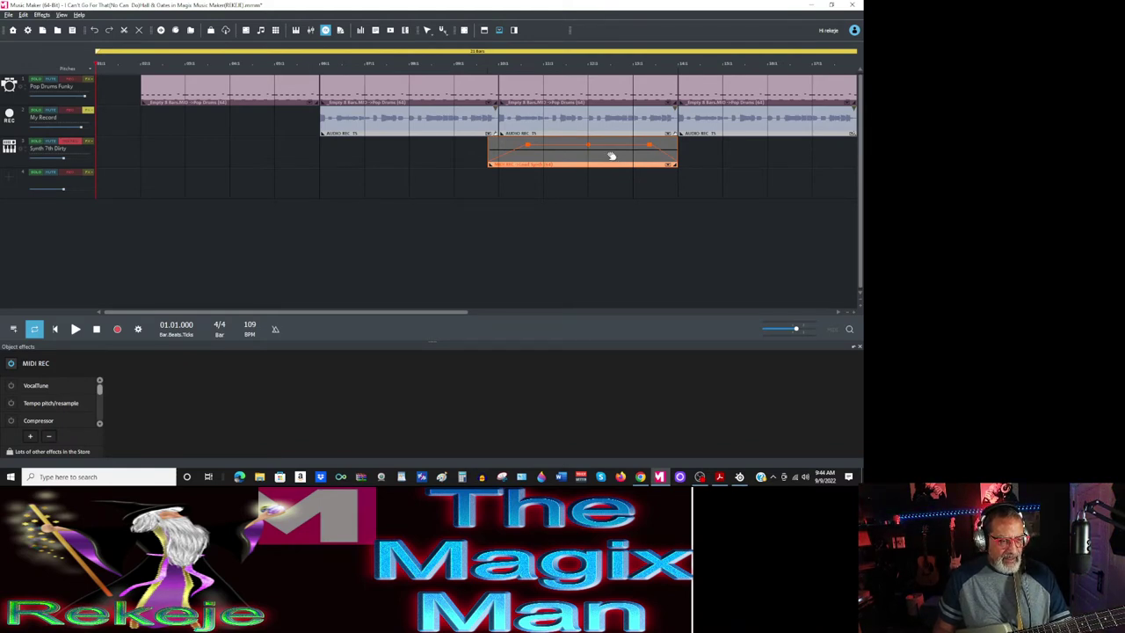
drag(621, 153, 803, 149)
click(738, 191)
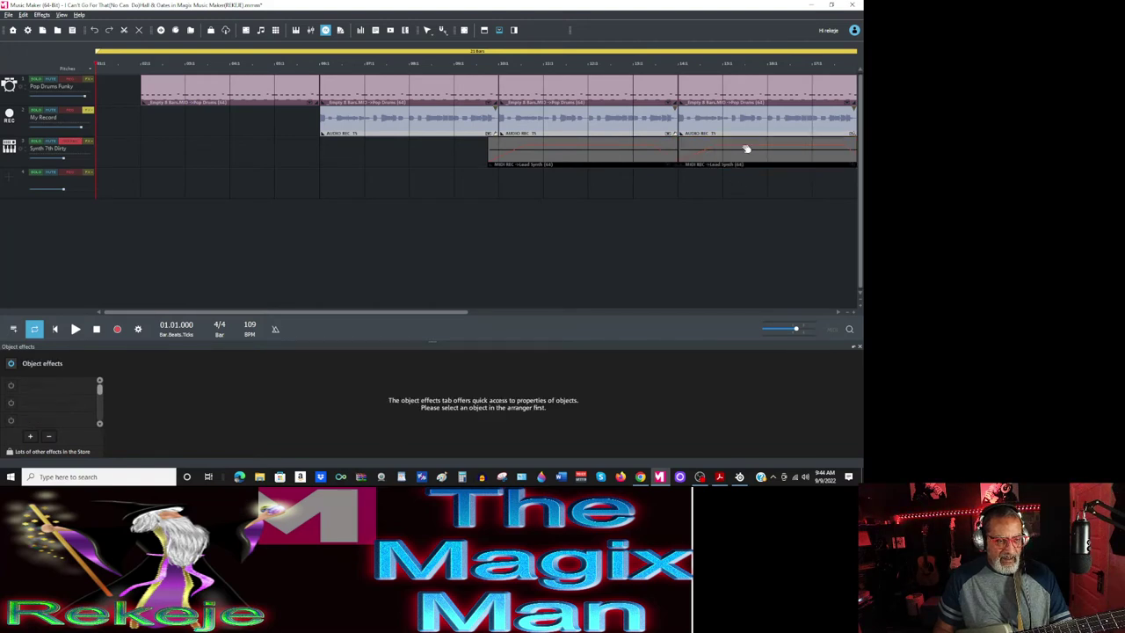
click(751, 146)
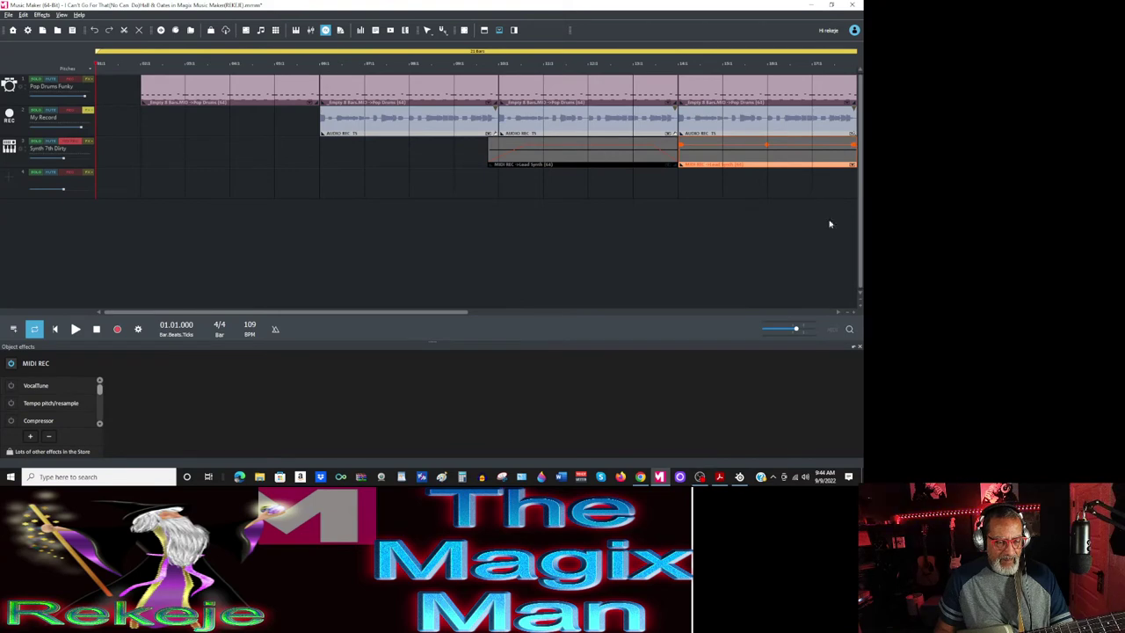
Add another copy of the faded-free synth clip at bar 18, trimming the two copies to end at bars 18 and 22.
click(848, 313)
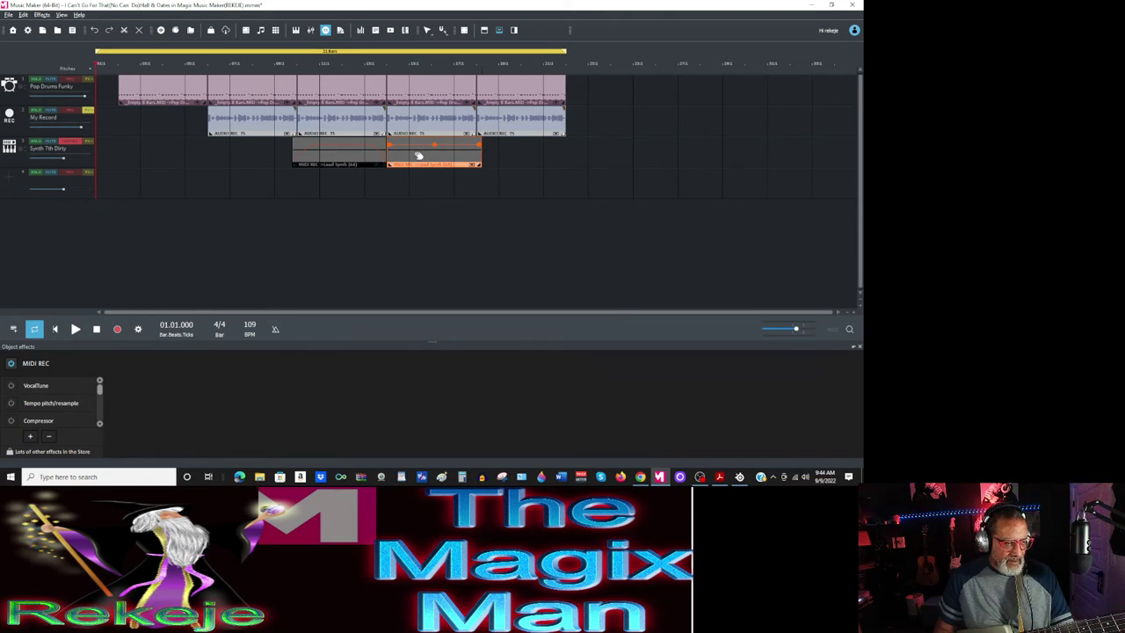
drag(418, 156, 551, 164)
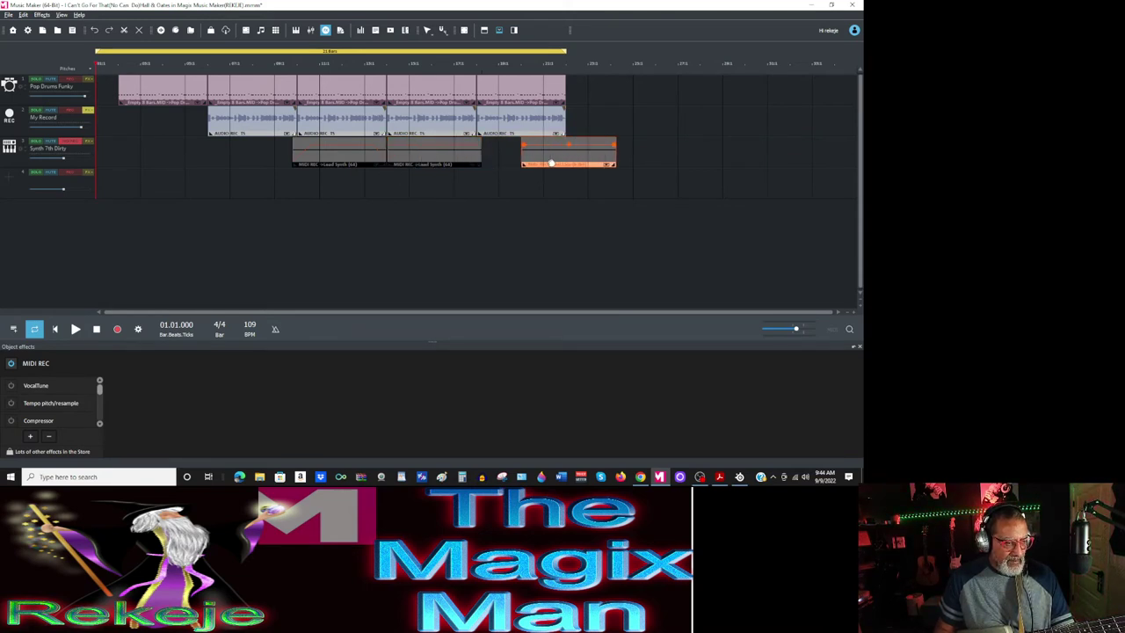
click(449, 159)
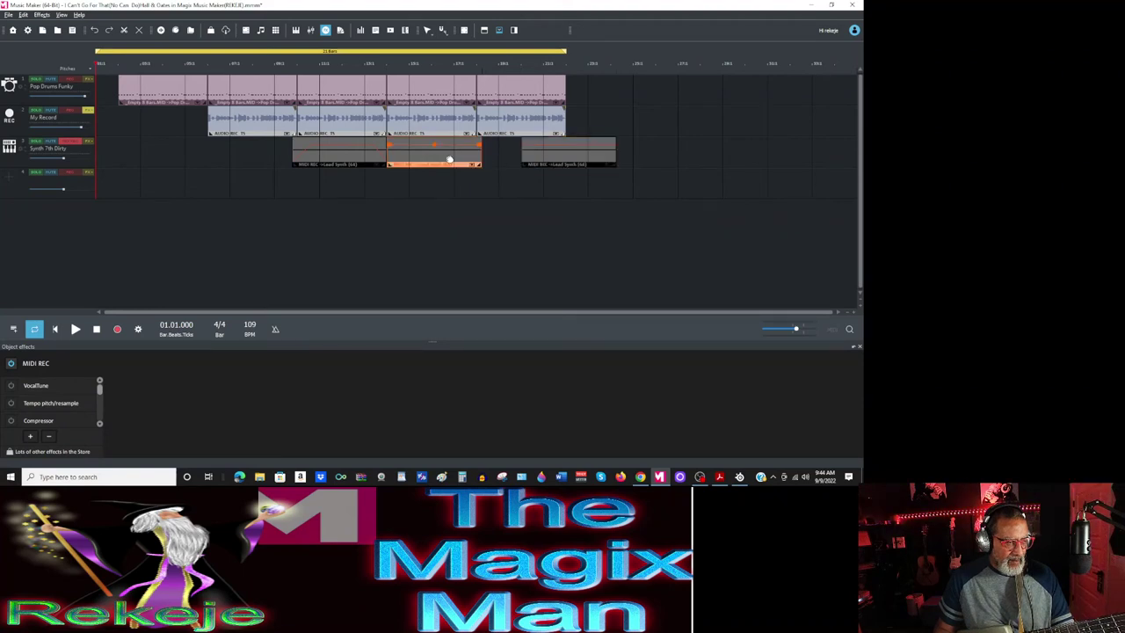
drag(481, 155, 476, 156)
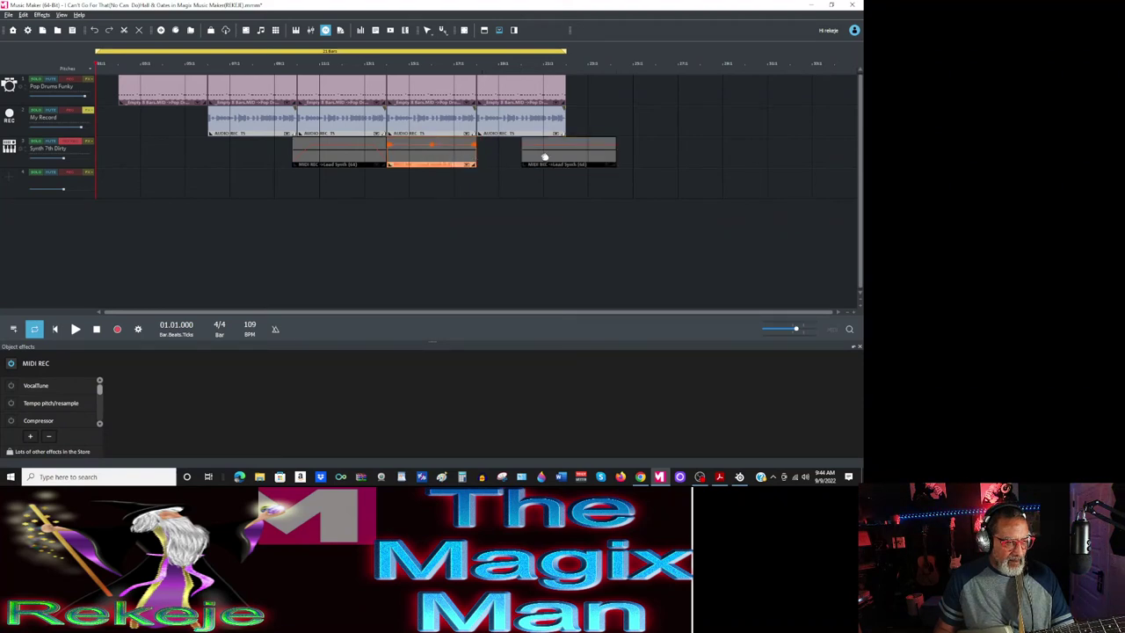
drag(544, 157, 499, 159)
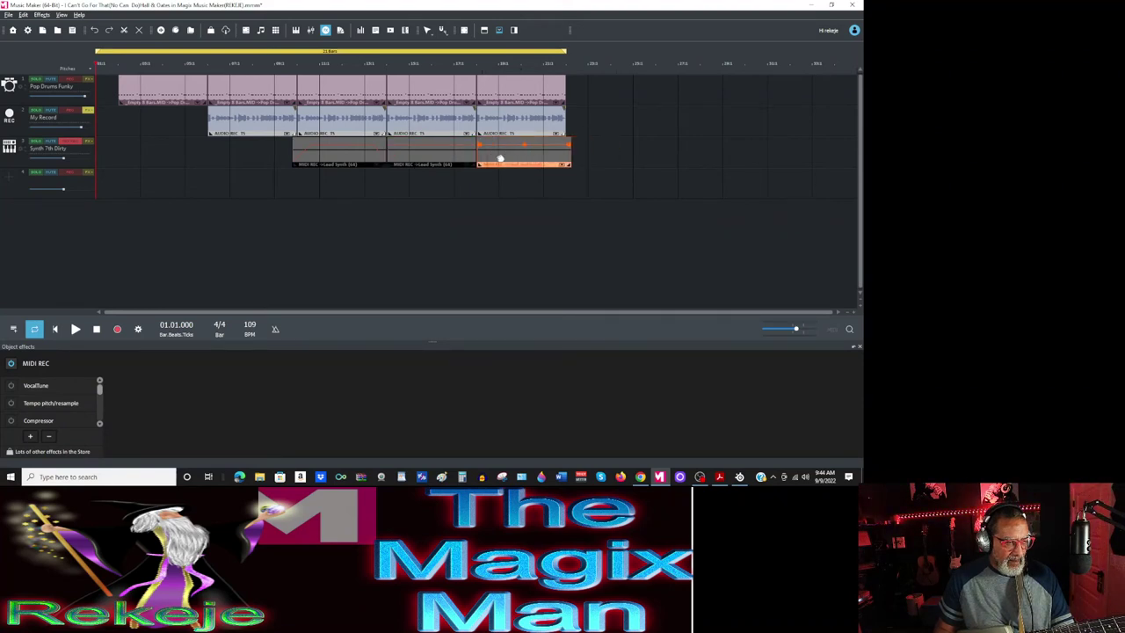
drag(572, 162, 565, 162)
click(587, 164)
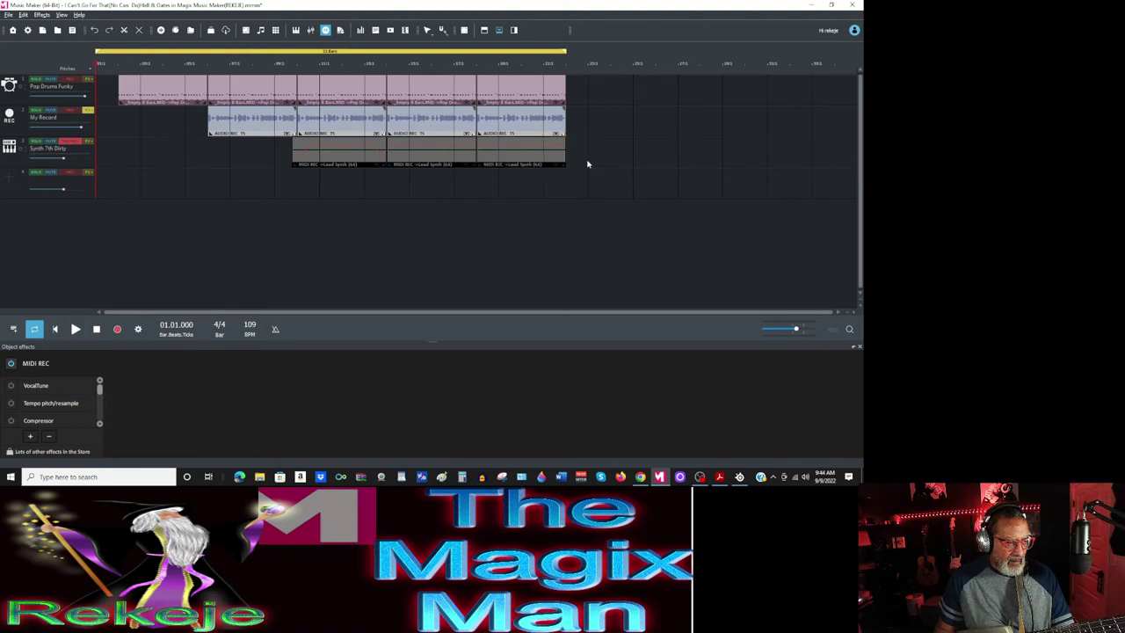
Lower the volume of the two copied synth clips slightly and play the arrangement from the start.
click(452, 149)
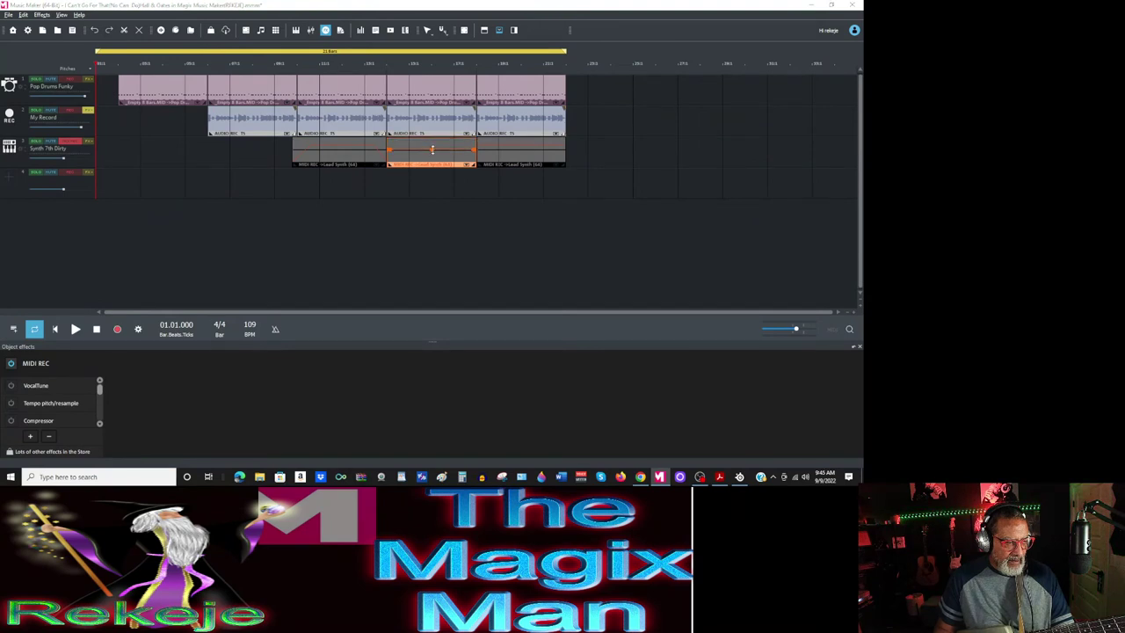
click(513, 155)
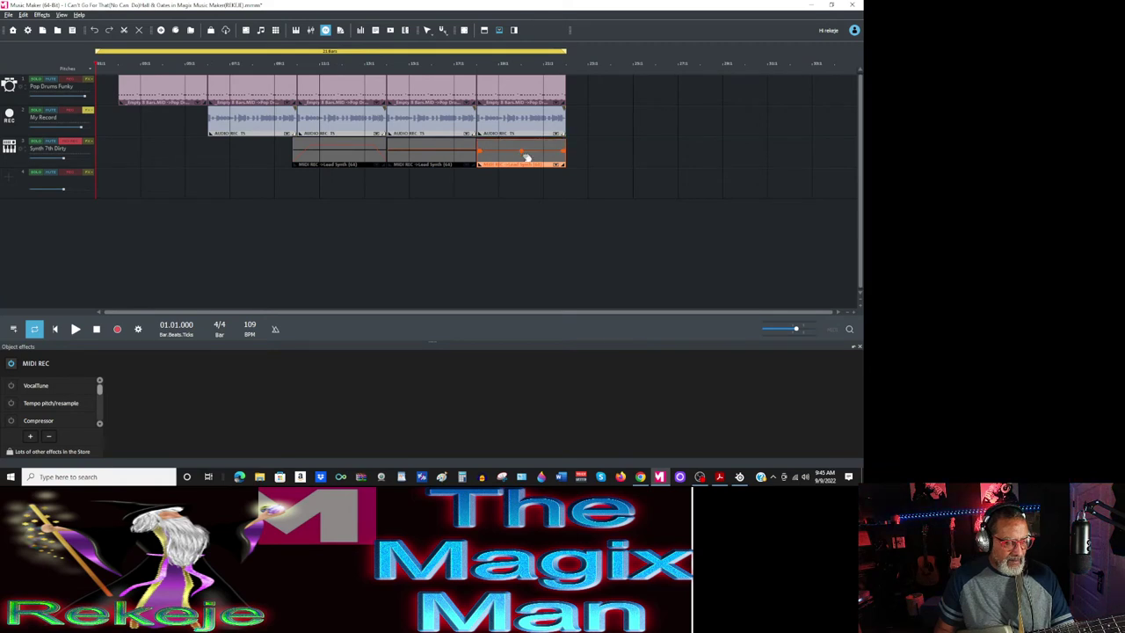
click(644, 170)
key(space)
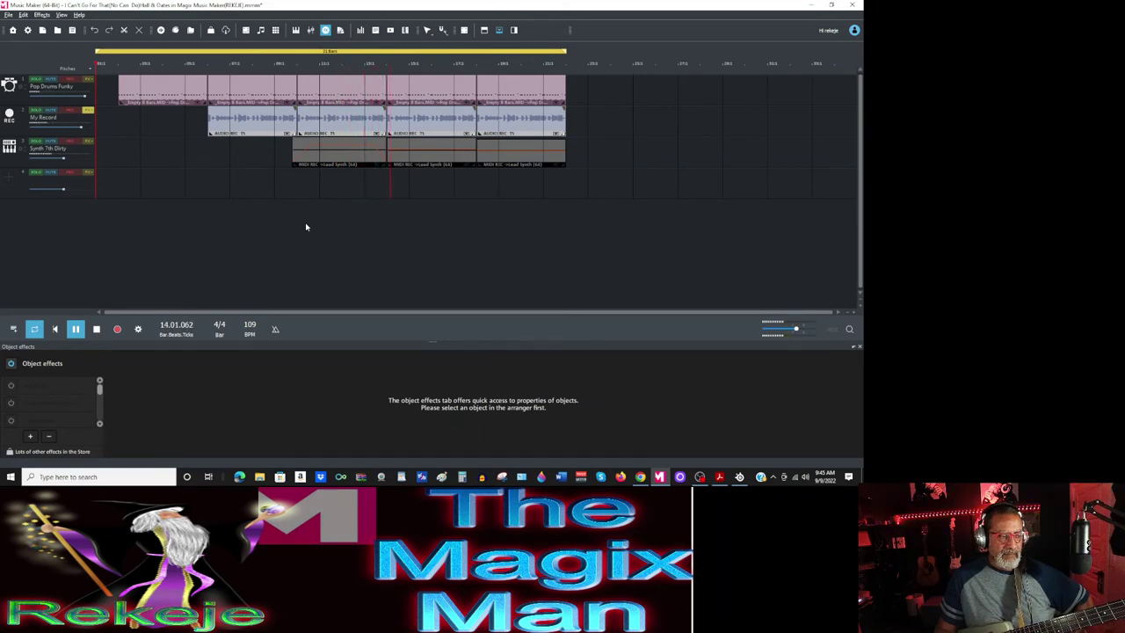
Lower both copied synth clips further during playback, stop, and bring the middle clip's volume down to match the last one.
click(438, 153)
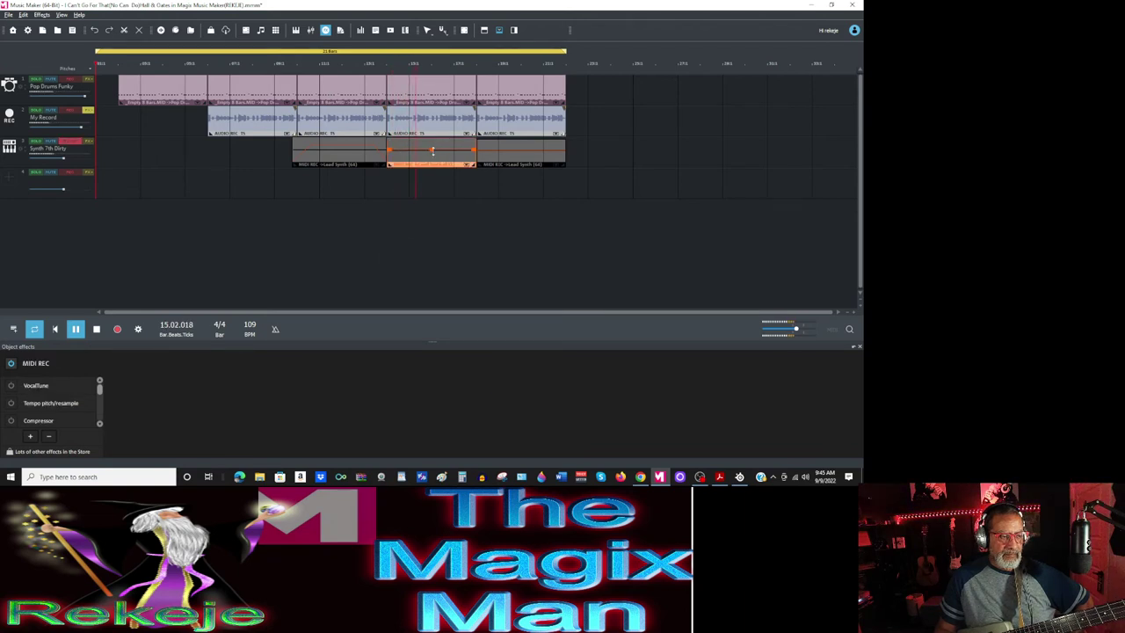
click(509, 154)
drag(521, 155, 521, 161)
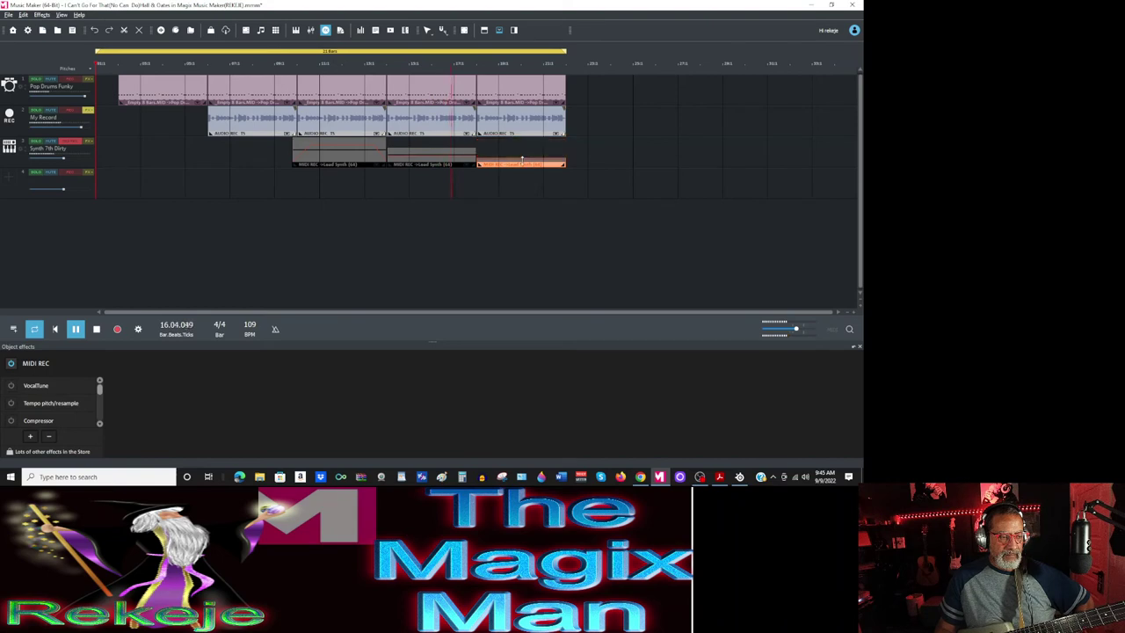
click(530, 178)
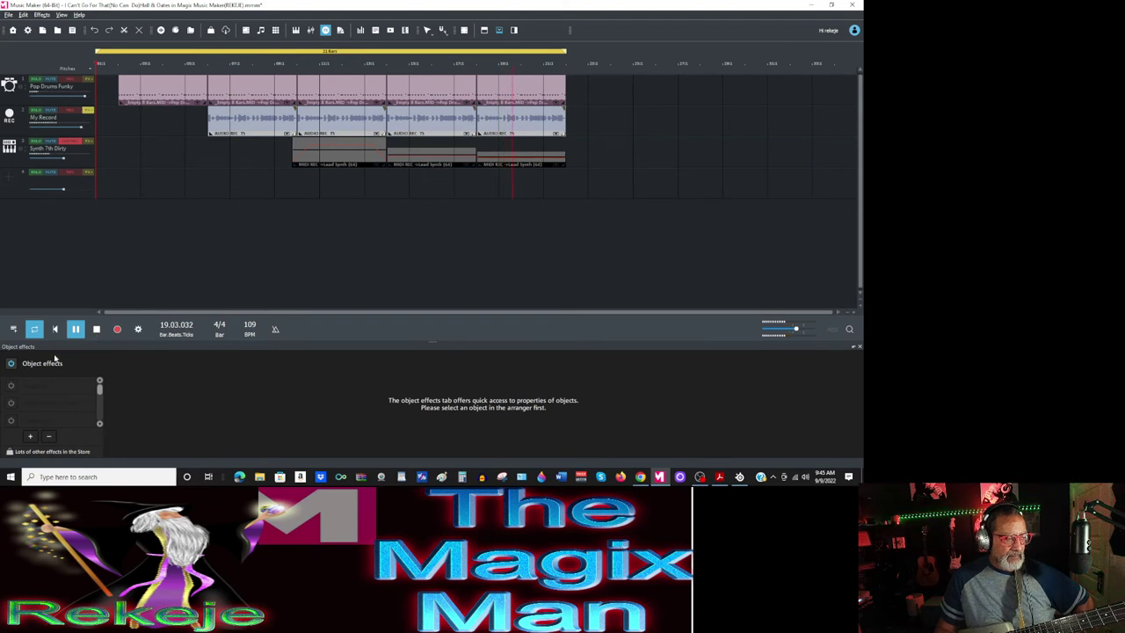
key(space)
click(428, 155)
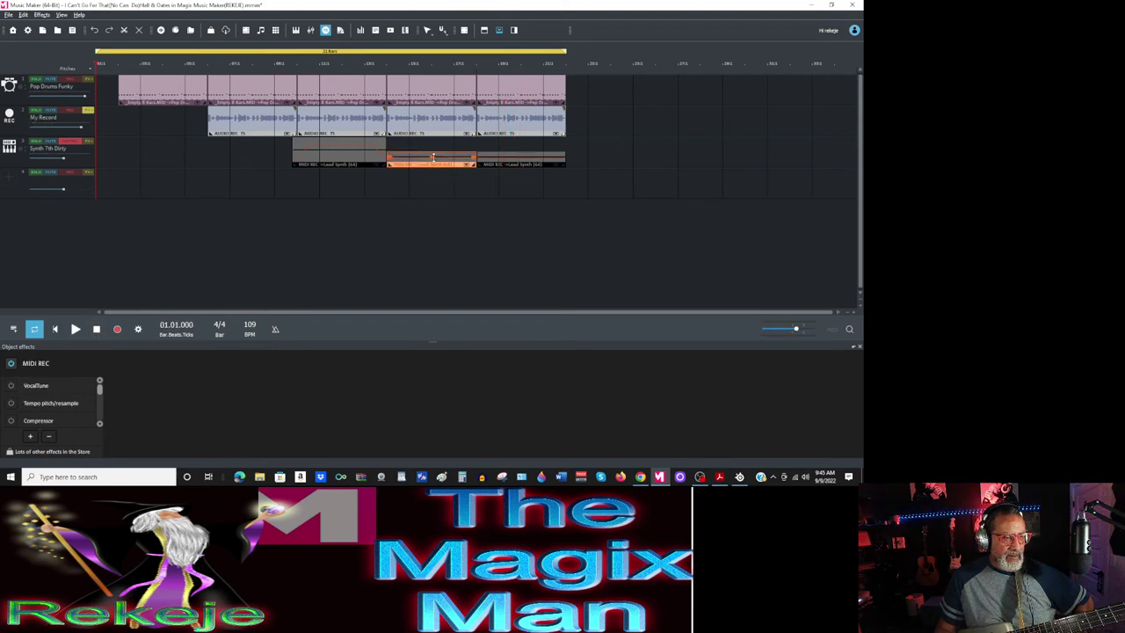
click(421, 192)
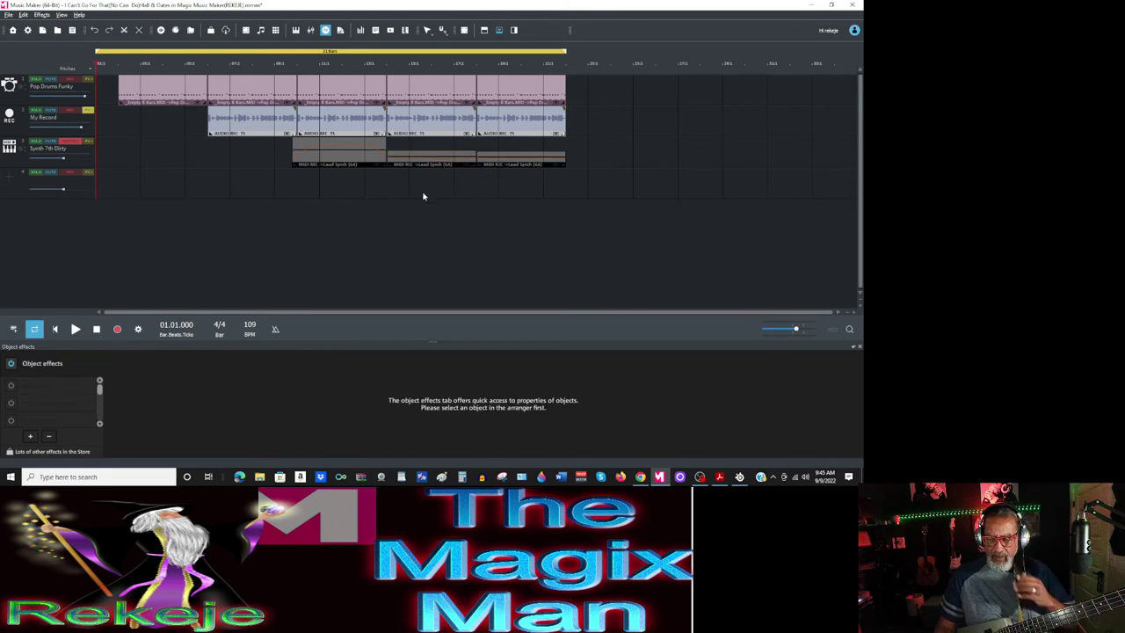